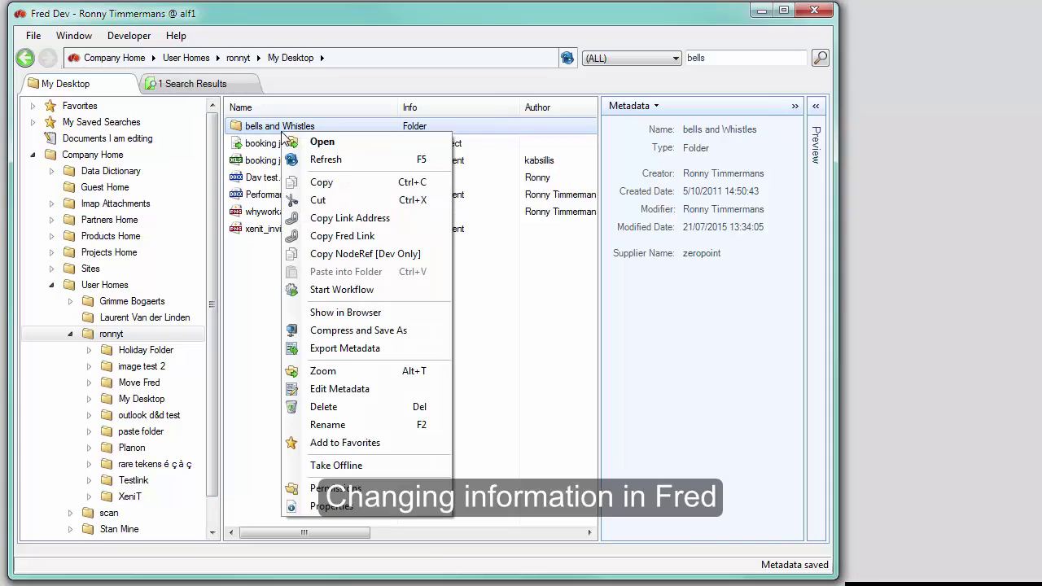
Step: Zoom into the bells and Whistles folder, browse its Languages, Regions and Software Document Classification categories, and return to the folder
left_click(348, 378)
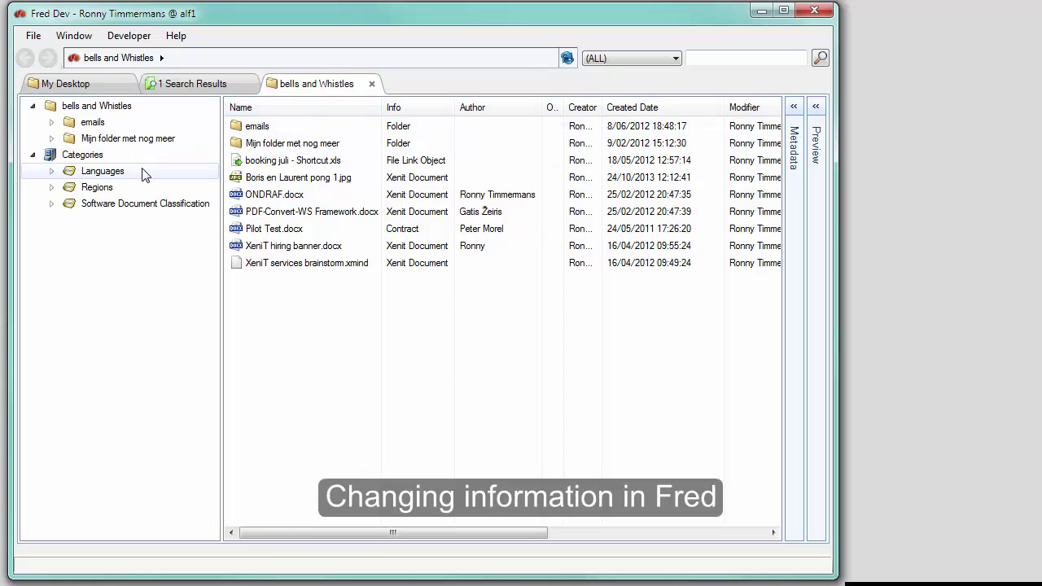
left_click(103, 171)
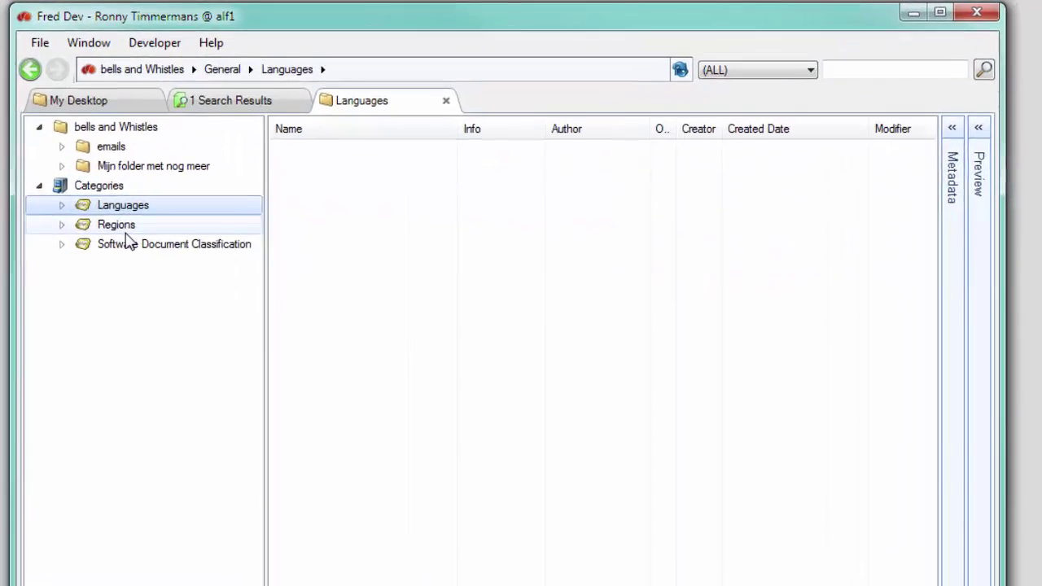
left_click(101, 192)
left_click(149, 283)
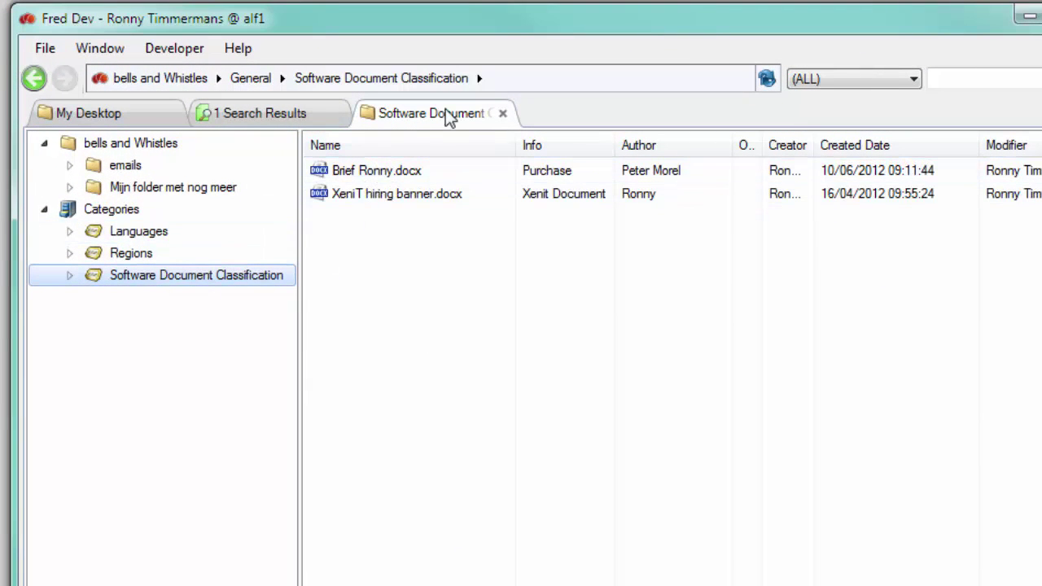
left_click(149, 153)
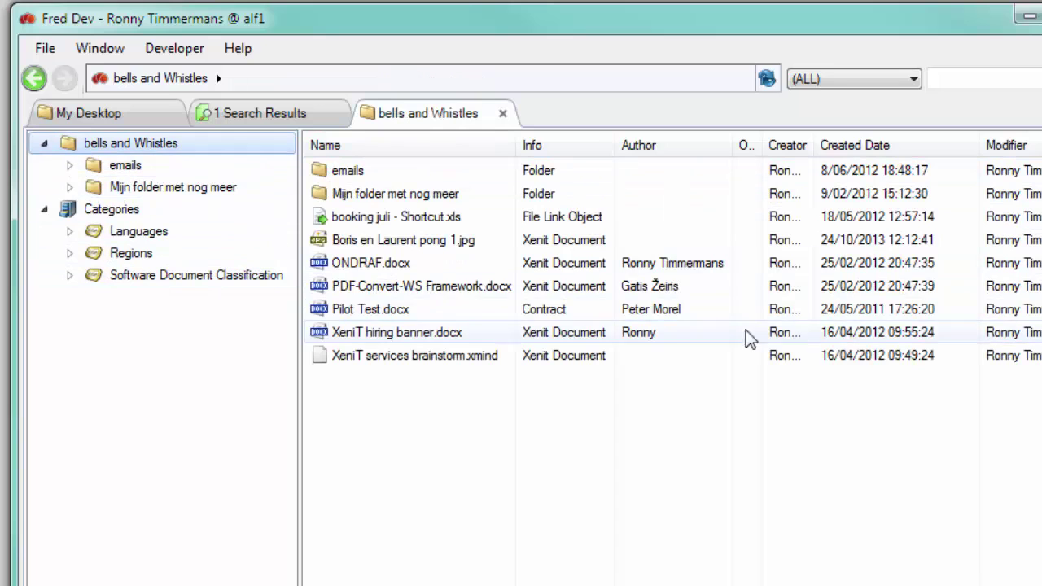
Step: Edit the metadata of ONDRAF.docx and re-enter its customer name as ondraf using the type-ahead suggestion
left_click(461, 269)
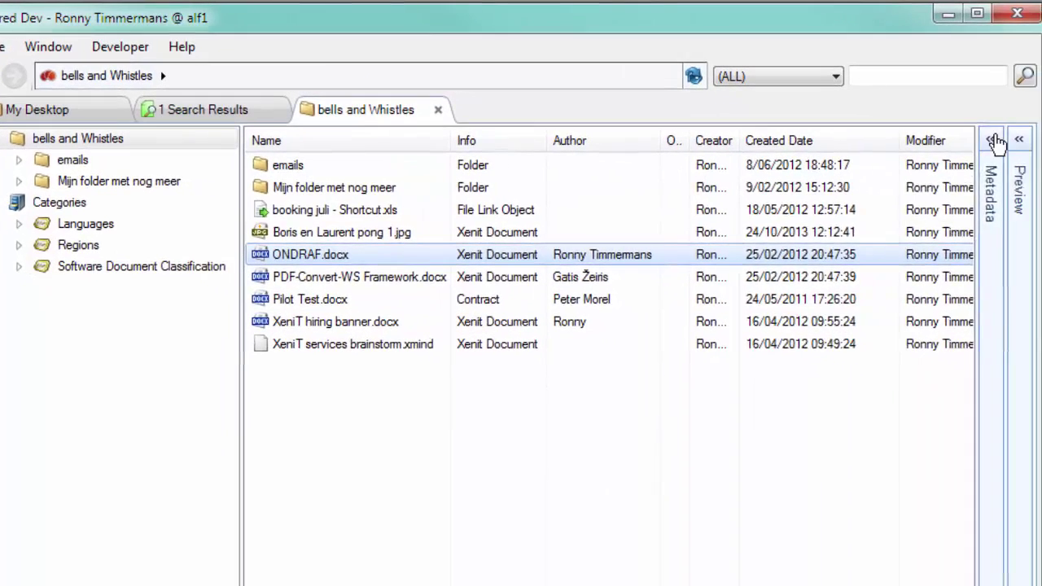
left_click(990, 145)
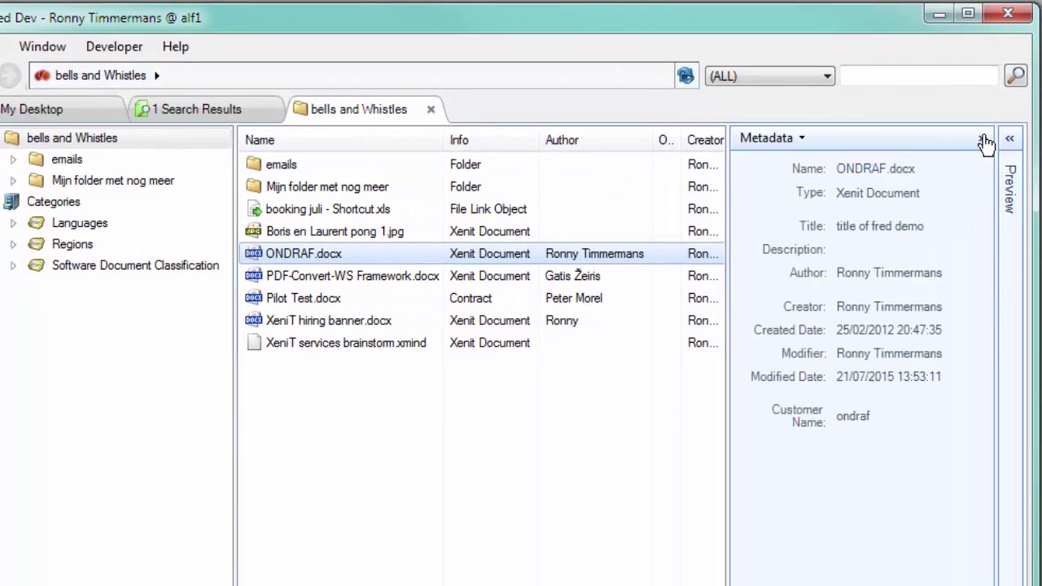
left_click(800, 140)
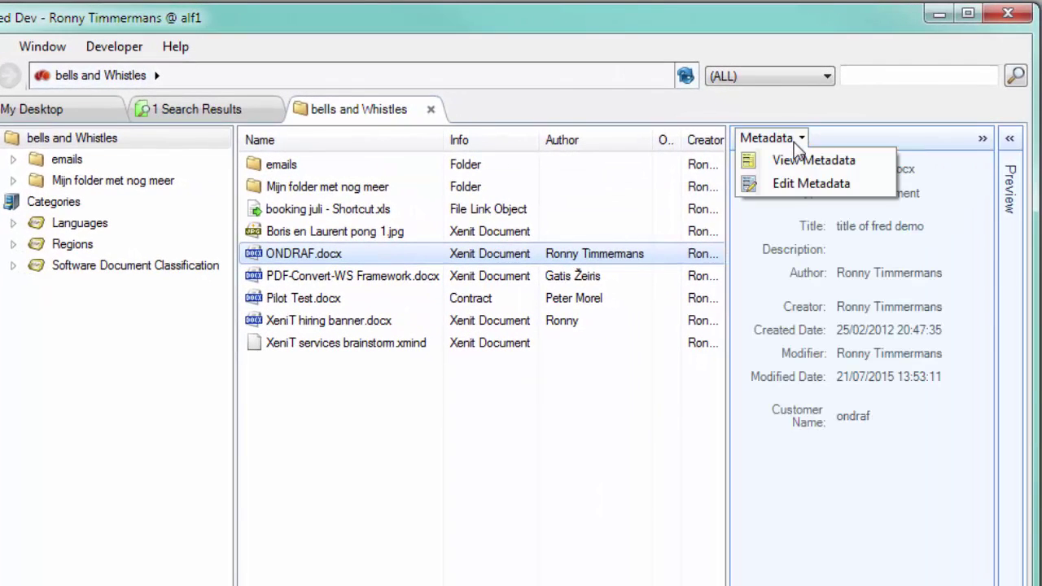
left_click(800, 188)
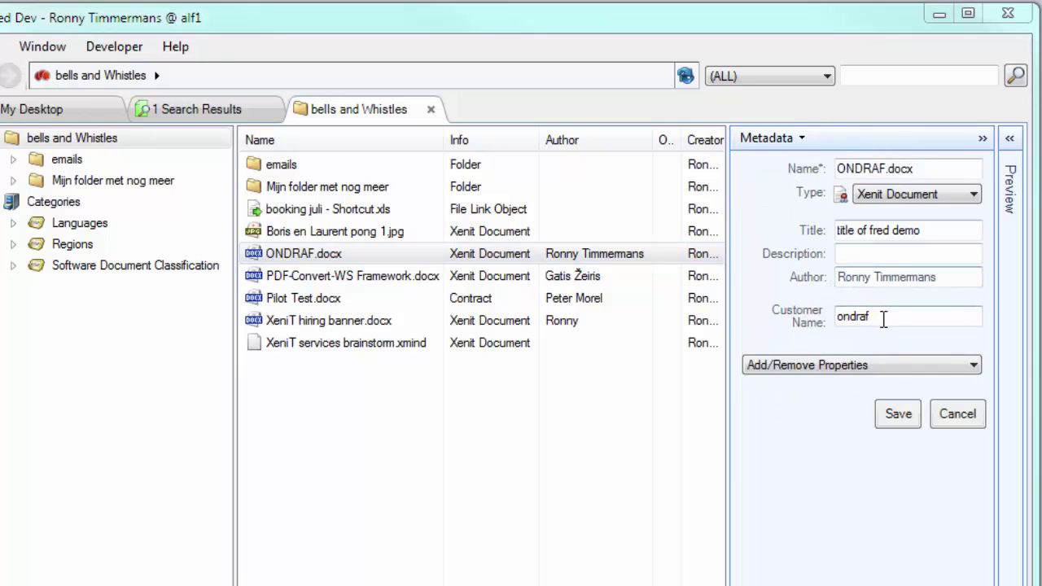
left_click_drag(882, 318, 847, 319)
key("BackSpace")
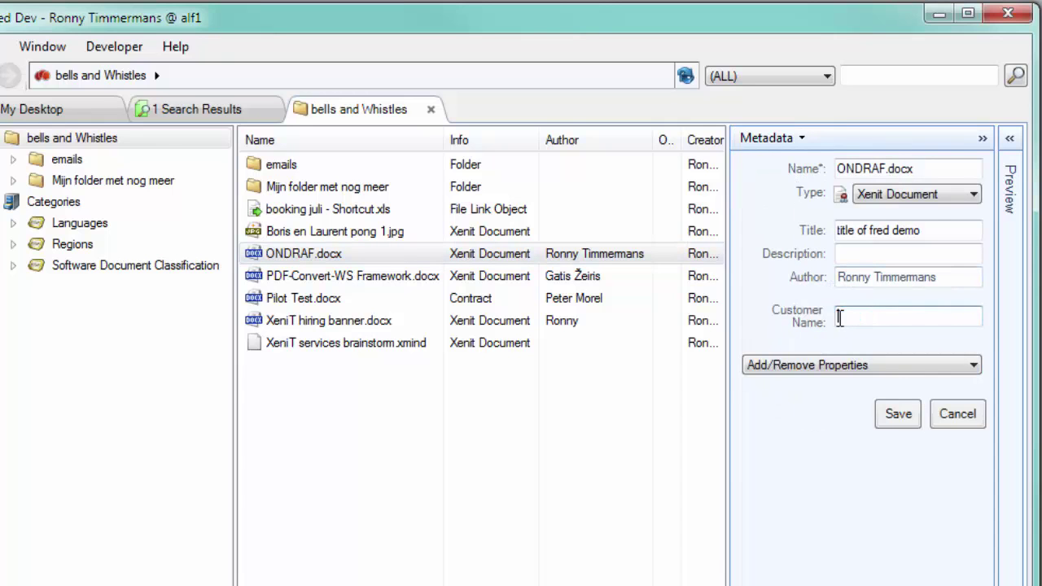
type("nd")
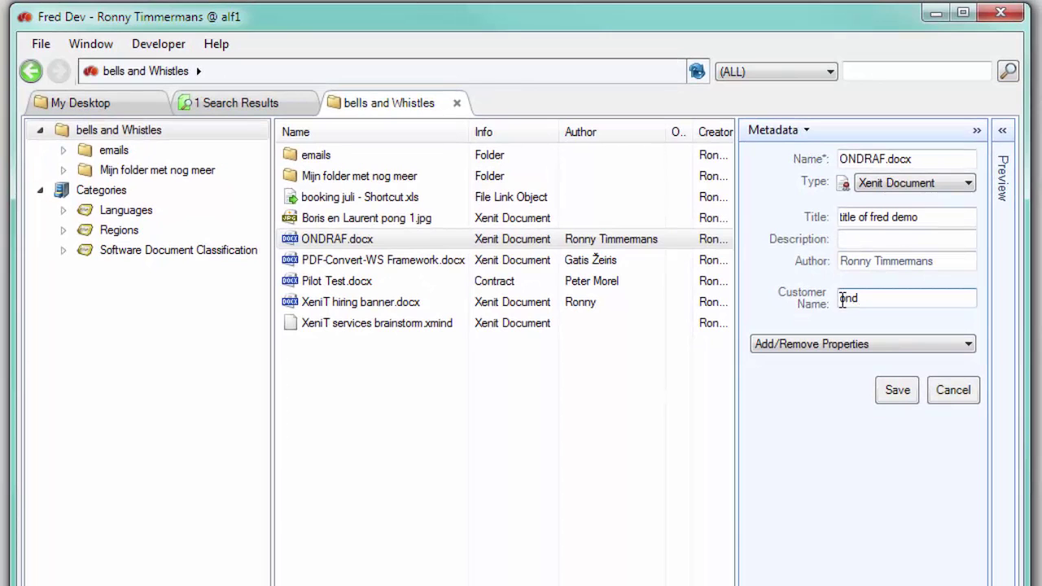
key("Return")
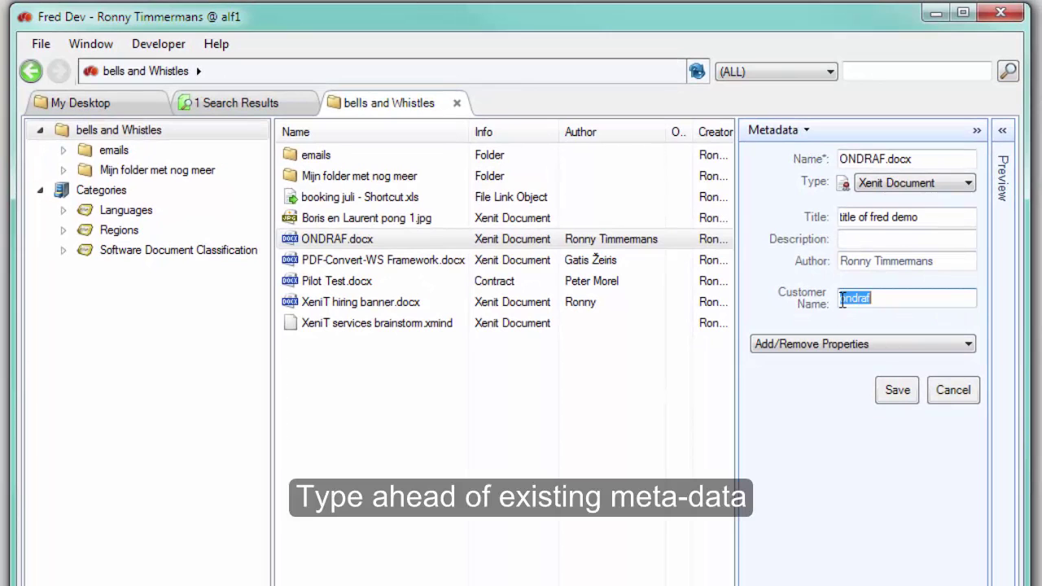
Step: Enter "desription" as the description in the metadata of ONDRAF.docx
left_click(901, 241)
type("dest")
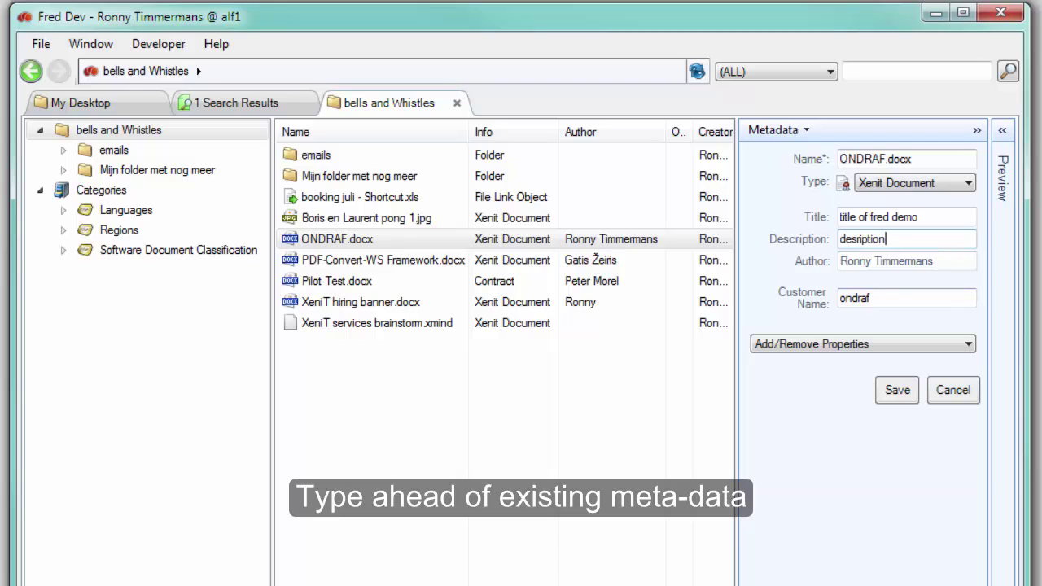
left_click(945, 261)
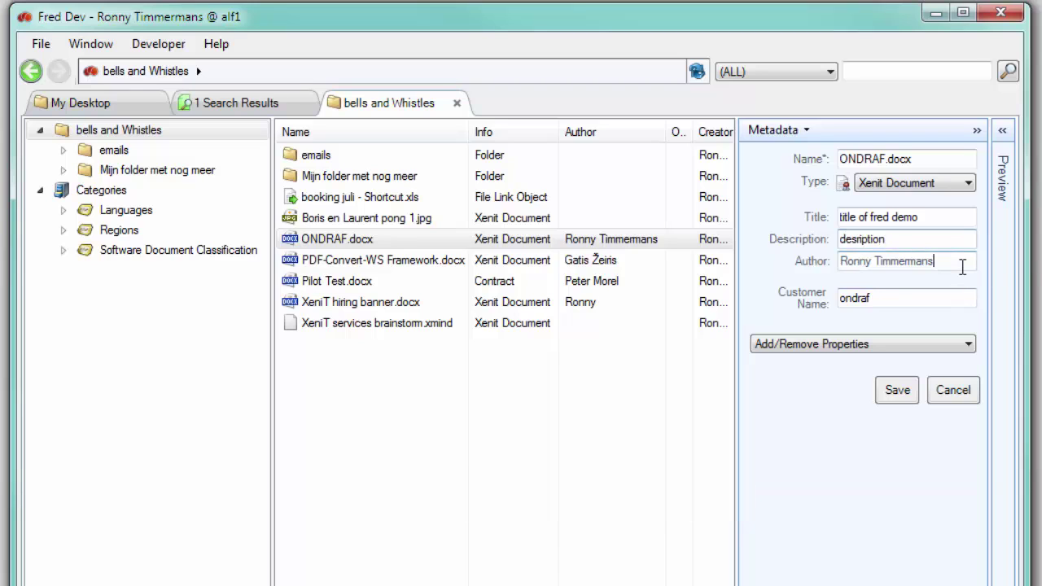
Step: Change the type of ONDRAF.docx to Invoice and enter 3535 as its invoice reference
left_click(911, 186)
left_click(912, 293)
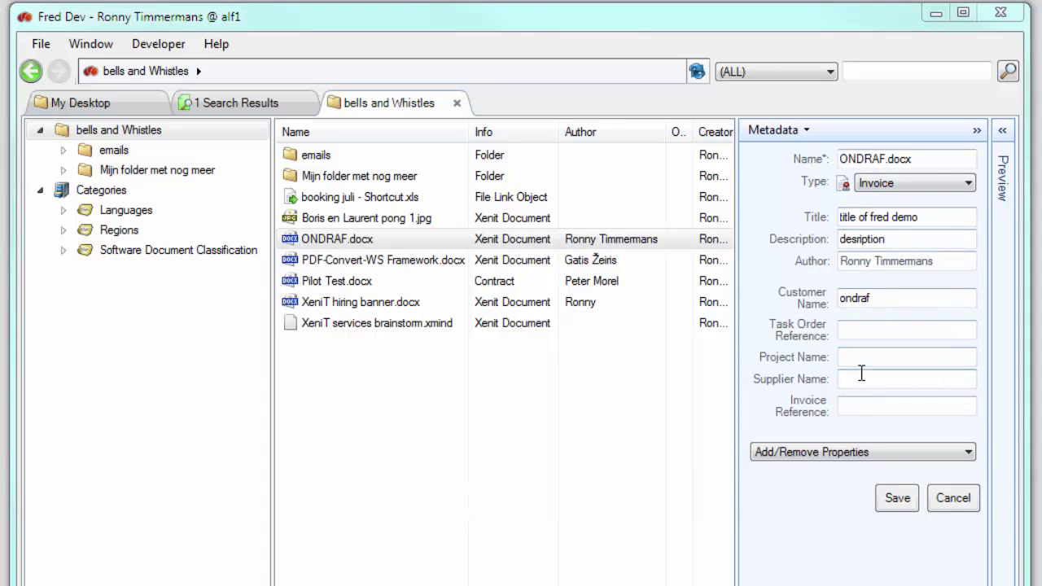
left_click(861, 401)
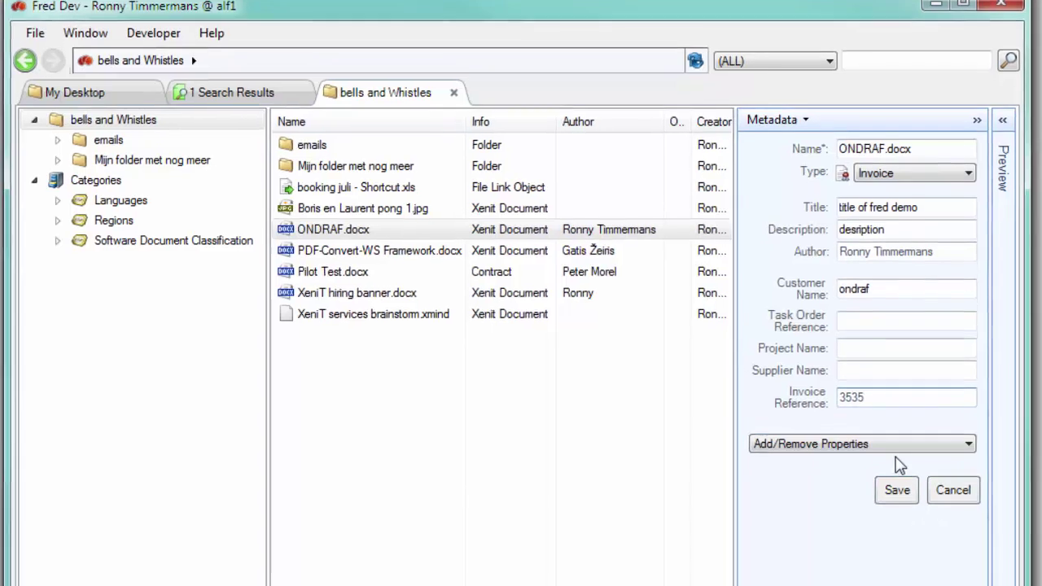
Step: Add the Project property to the metadata of ONDRAF.docx
left_click(898, 453)
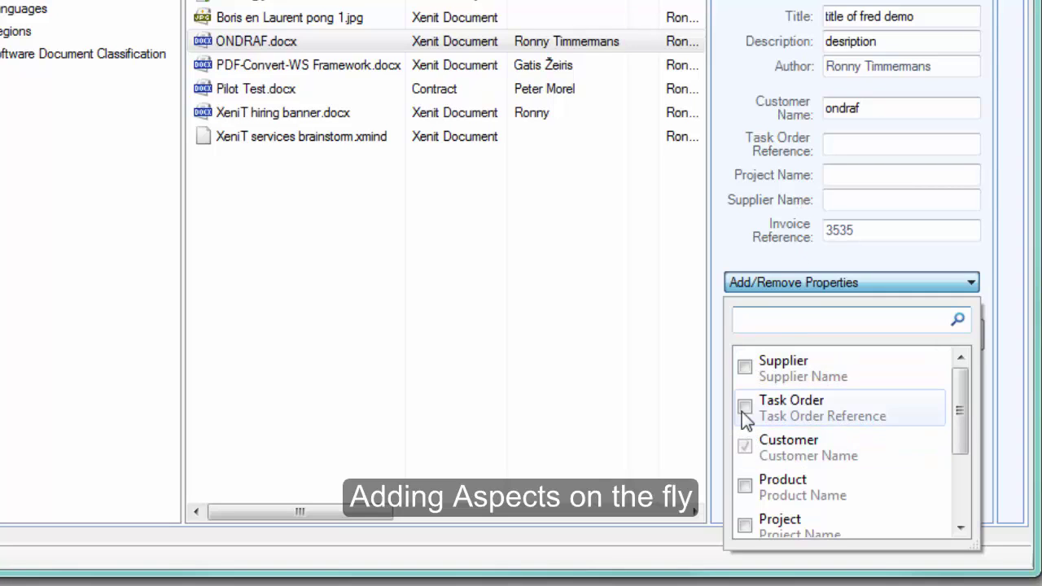
scroll(961, 426, "down", 1)
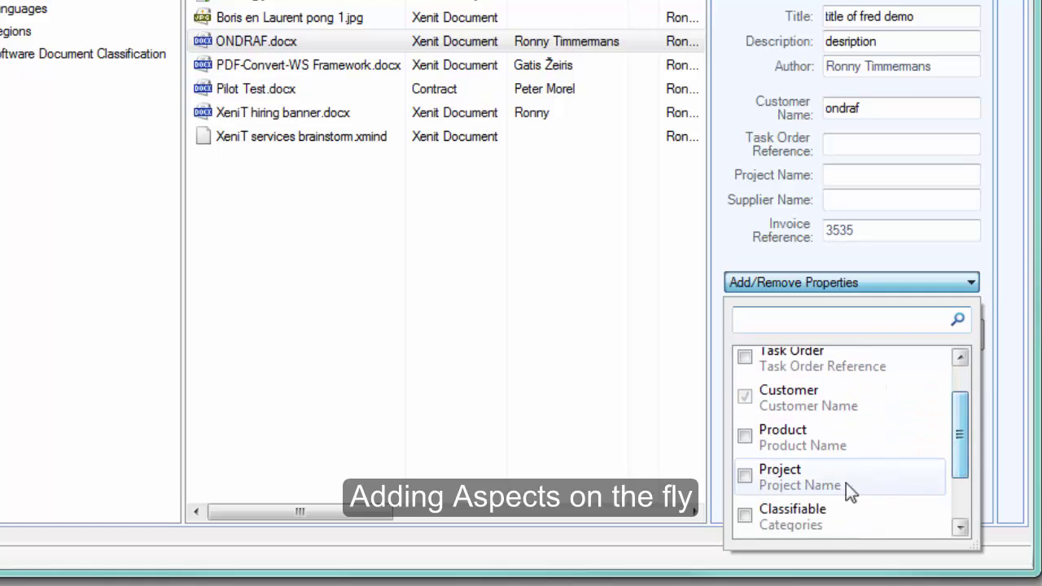
left_click(746, 477)
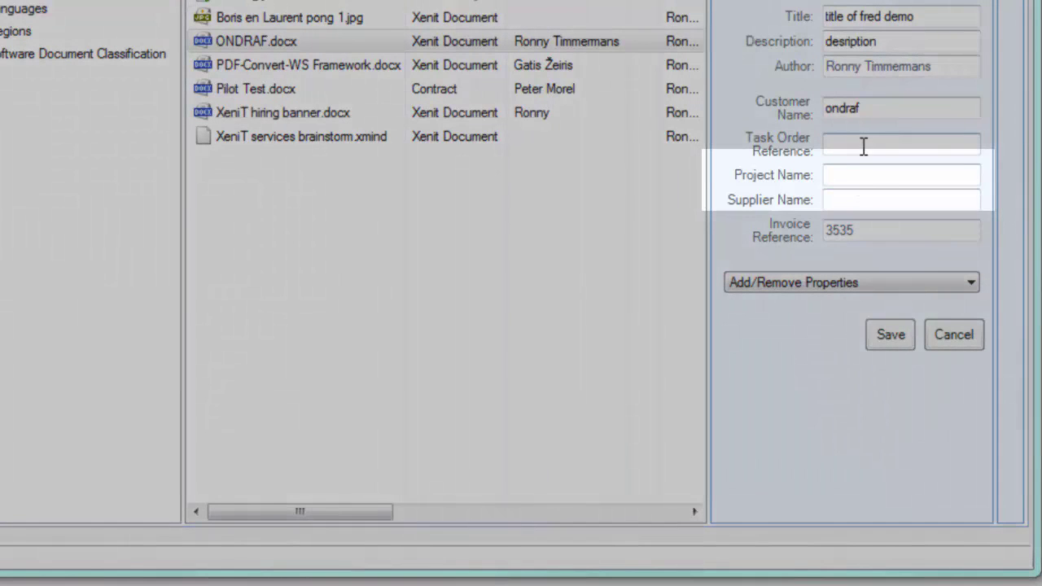
Step: Set the project name of ONDRAF.docx to archival and save the metadata
left_click(855, 181)
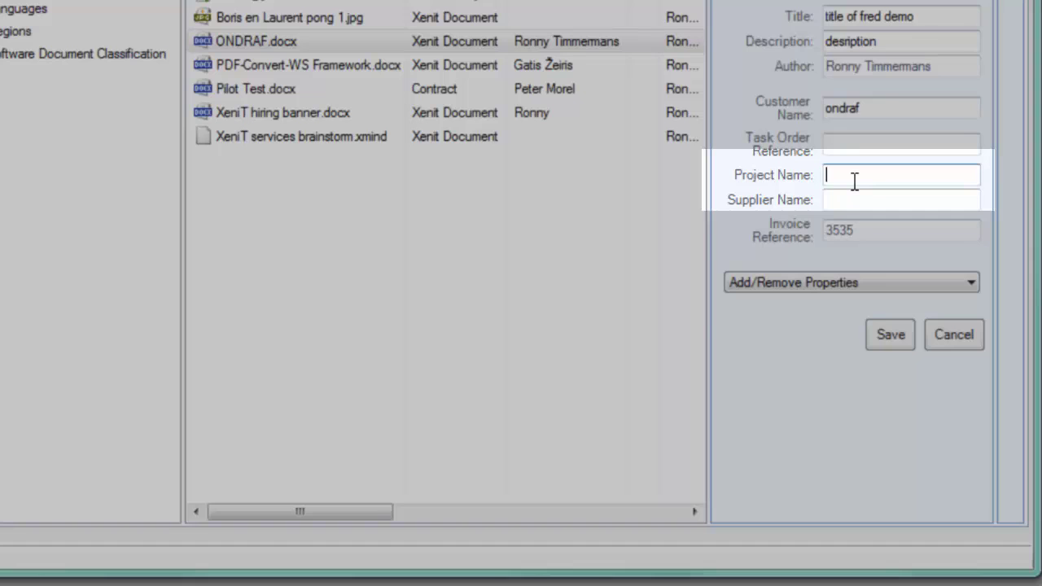
type("archival")
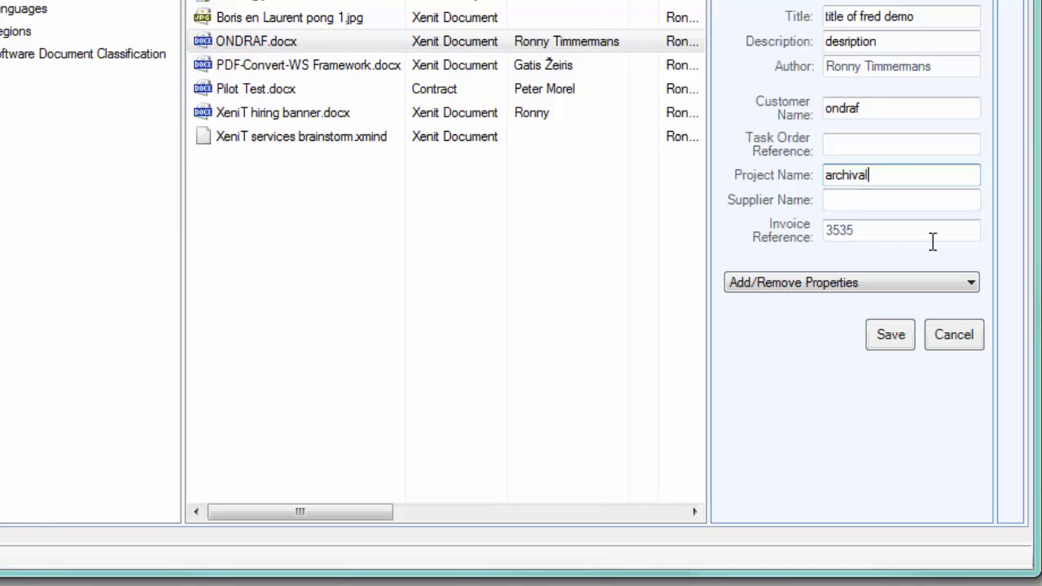
left_click(898, 345)
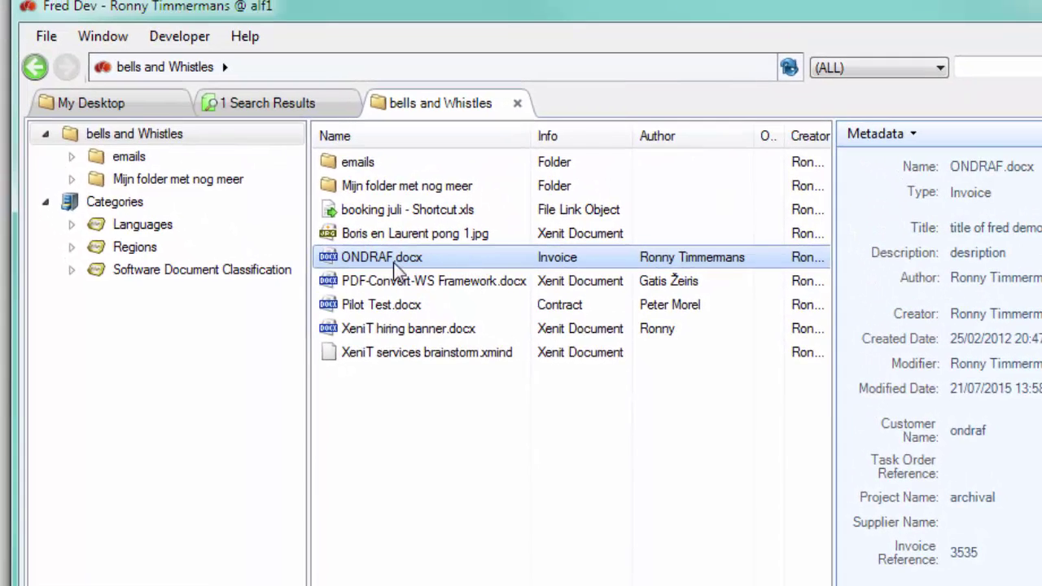
Step: Rename ONDRAF.docx to ONDRAF spec.docx directly in the file list
left_click(390, 259)
left_click(390, 259)
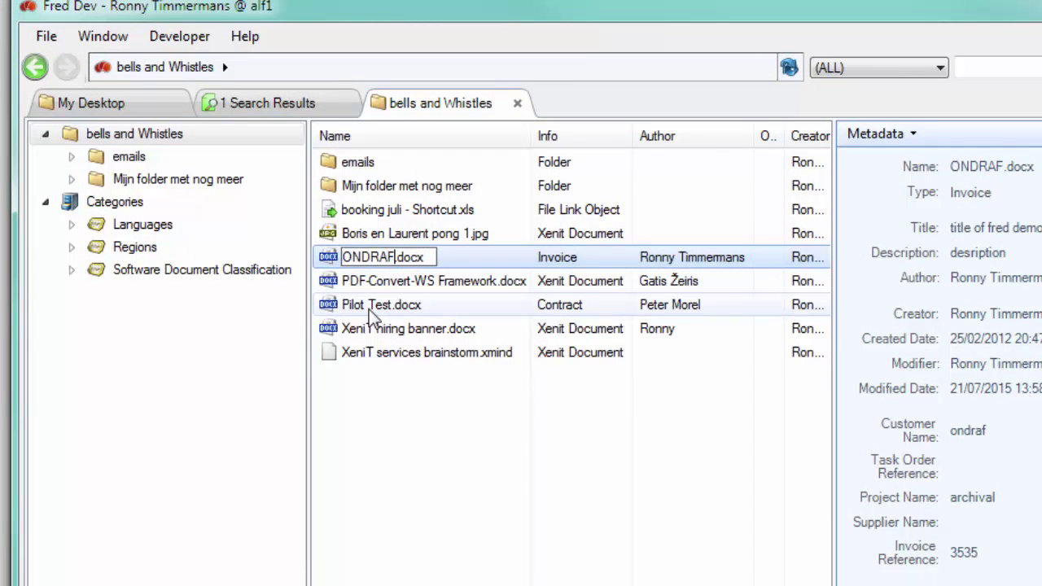
type("d")
key("BackSpace")
type("spec")
key("Return")
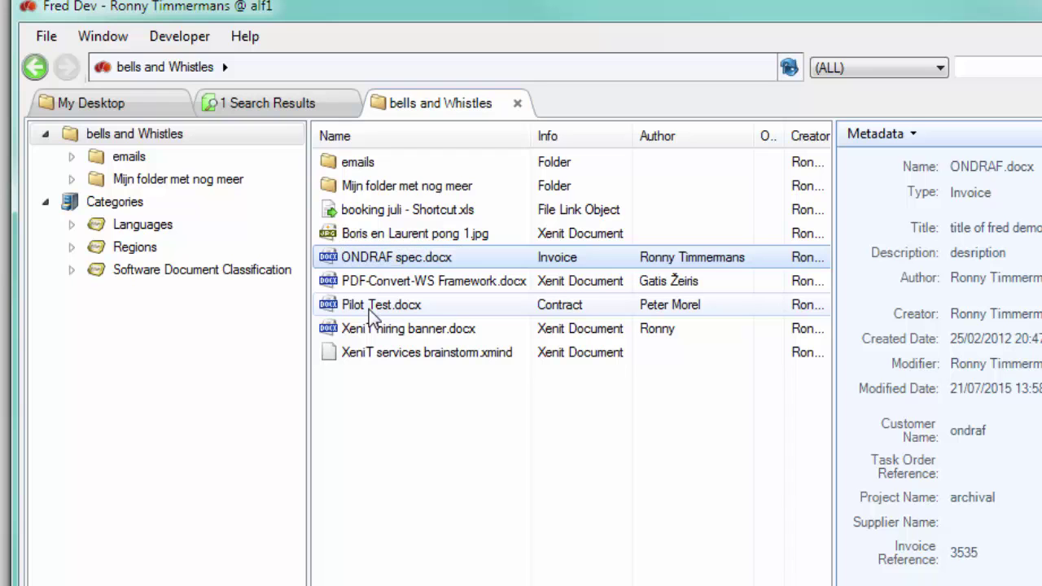
Step: Set the customer name of Pilot Test.docx and XeniT hiring banner.docx to ondraf in one saved metadata edit, and check each document's metadata
left_click(399, 285)
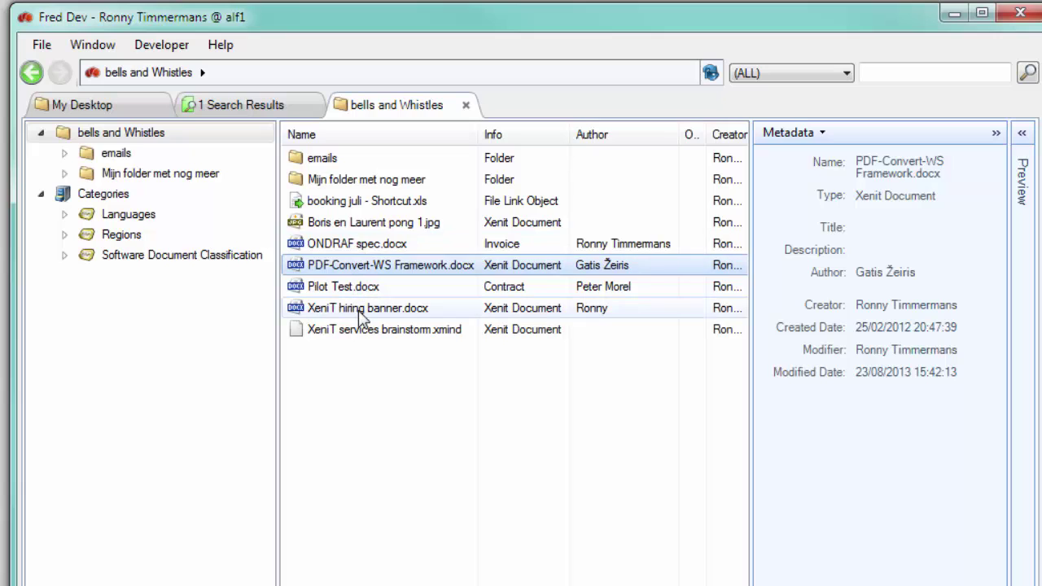
left_click(359, 307)
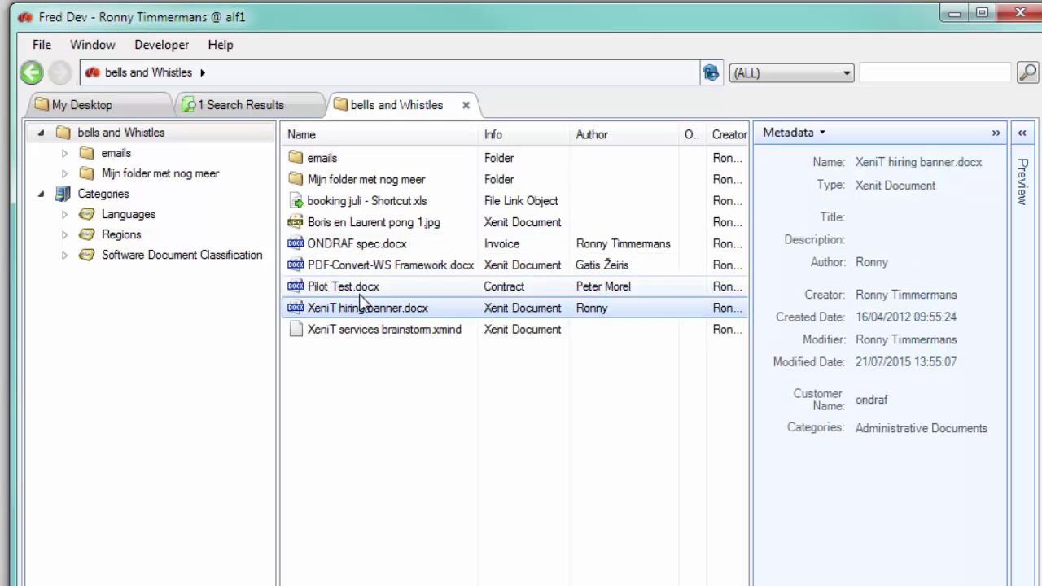
left_click(360, 294, "ctrl")
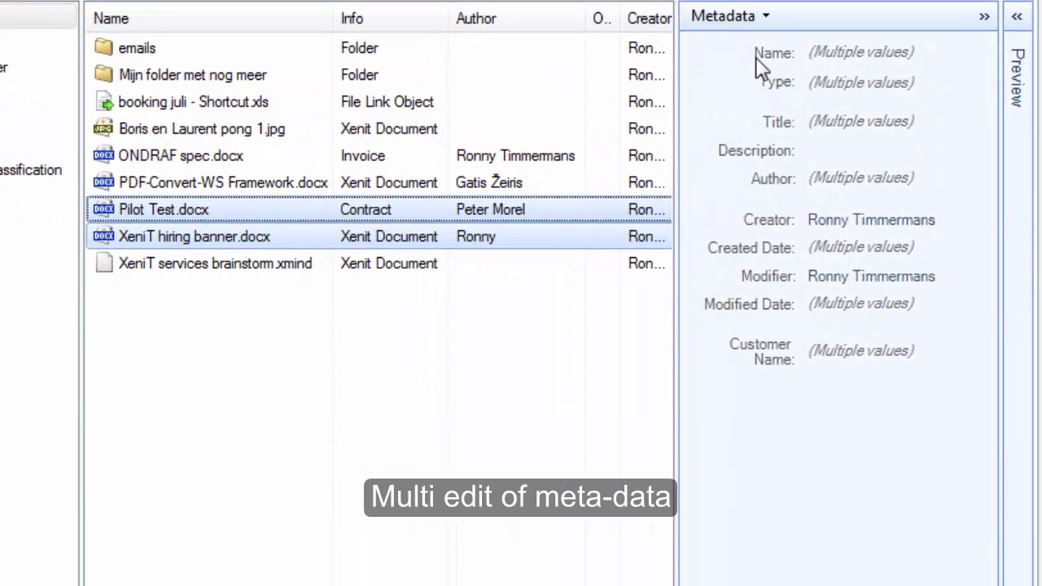
left_click(764, 16)
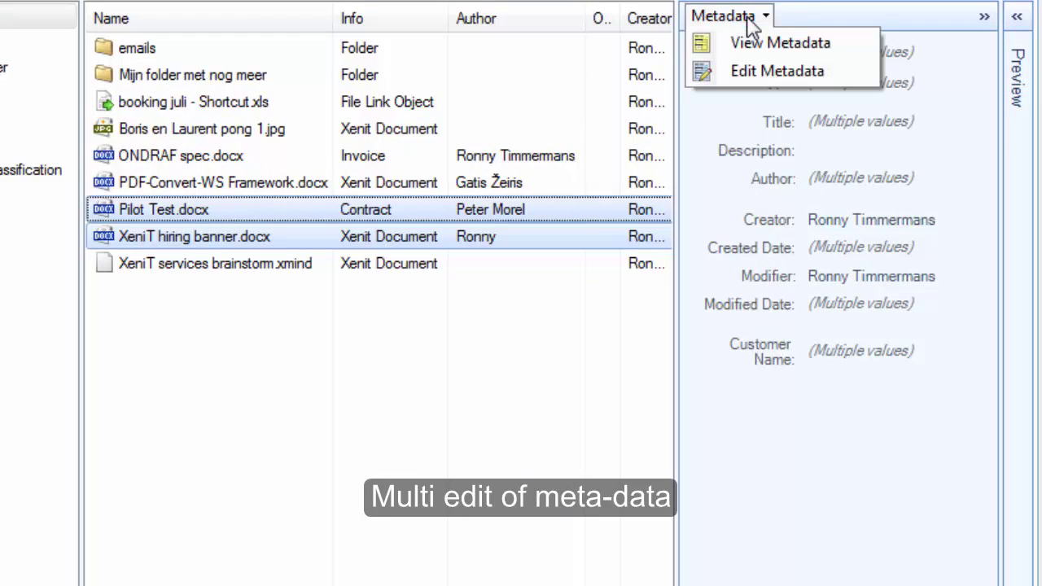
left_click(762, 73)
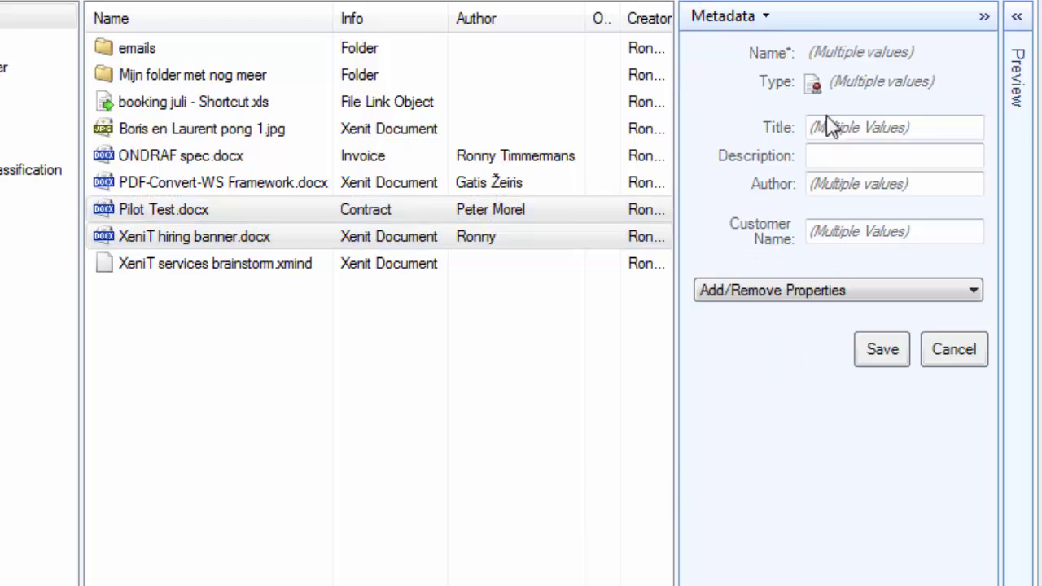
left_click(927, 233)
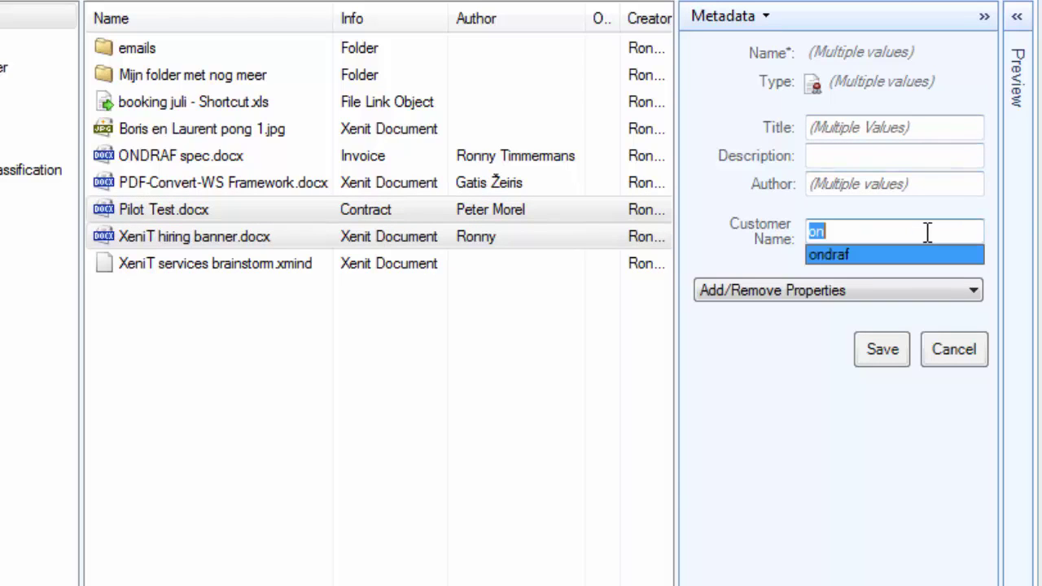
key("Return")
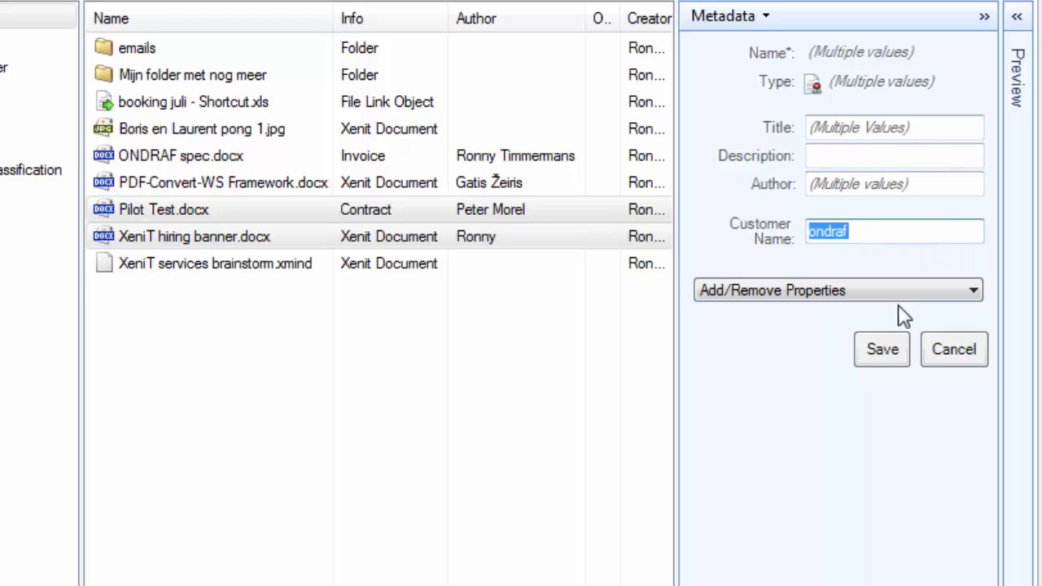
left_click(879, 351)
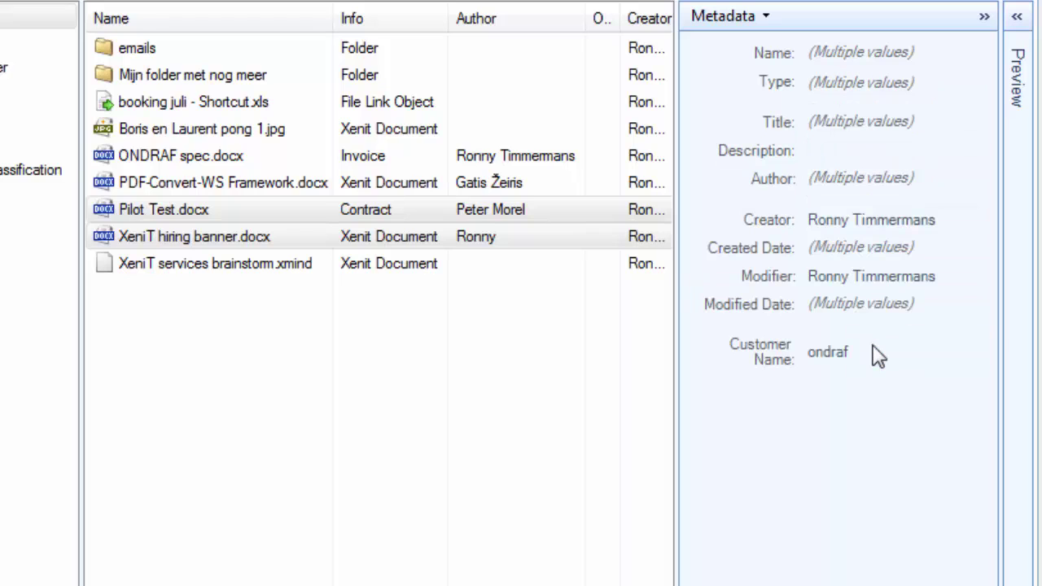
left_click(326, 210)
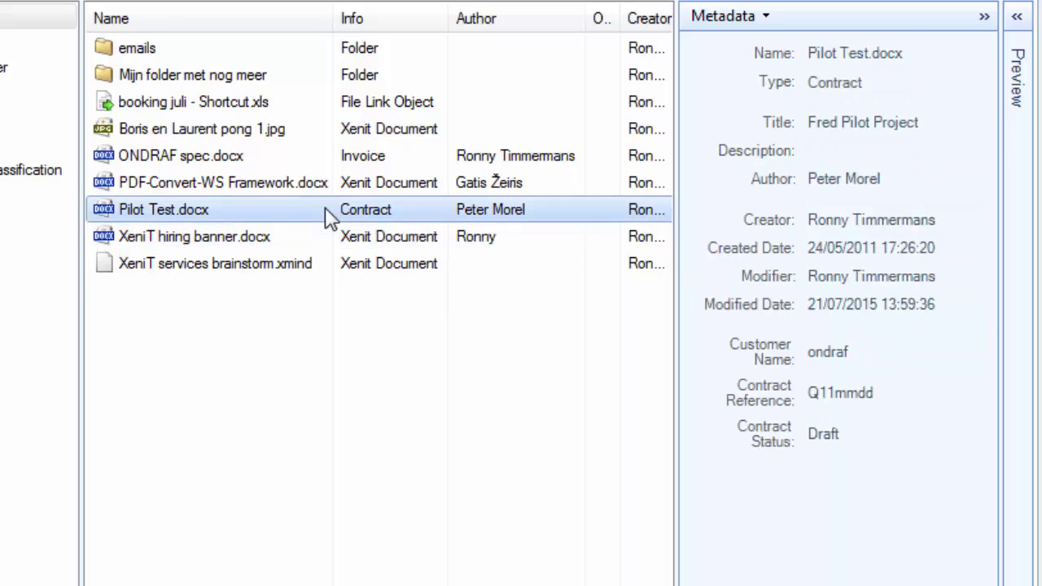
left_click(458, 238)
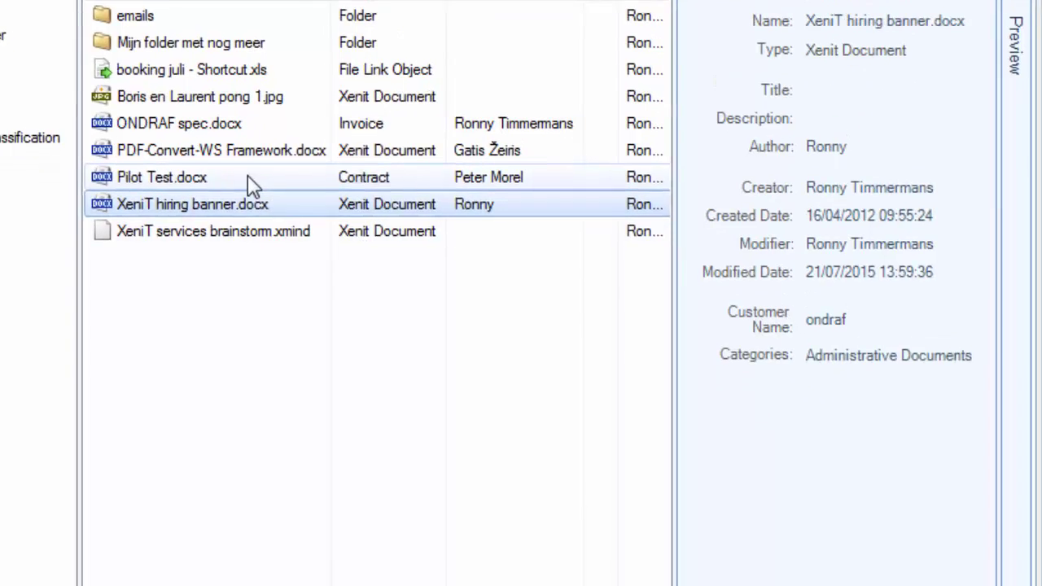
Step: Enable versioning for Pilot Test.docx
right_click(251, 210)
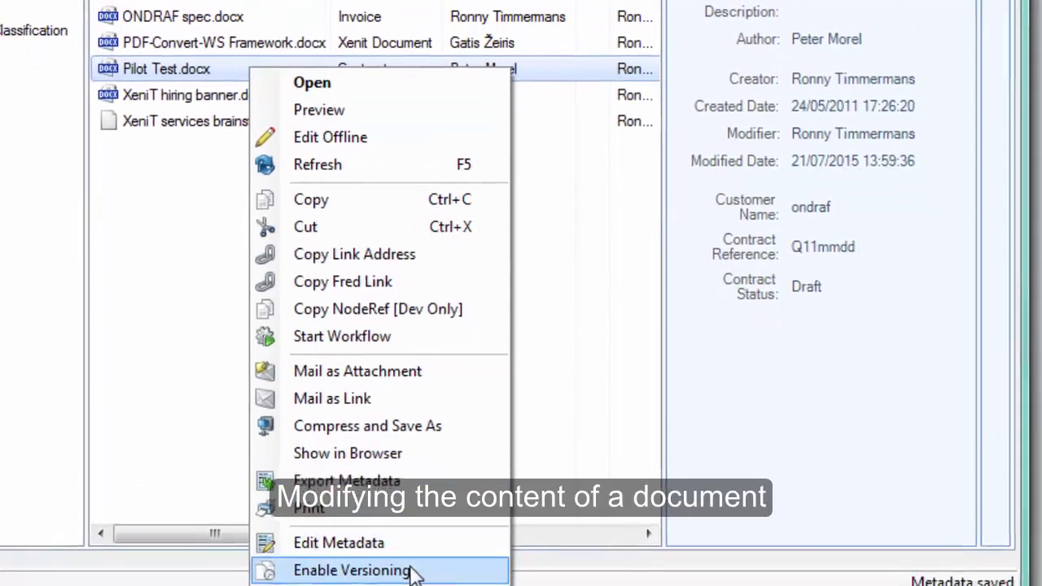
left_click(412, 570)
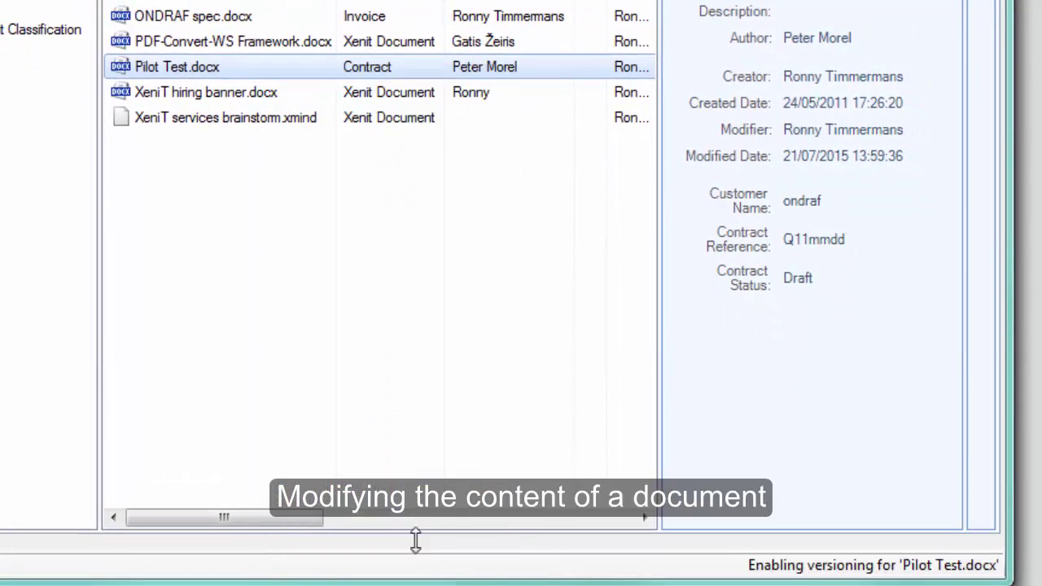
Step: Start editing Pilot Test.docx offline in a working copy
right_click(273, 71)
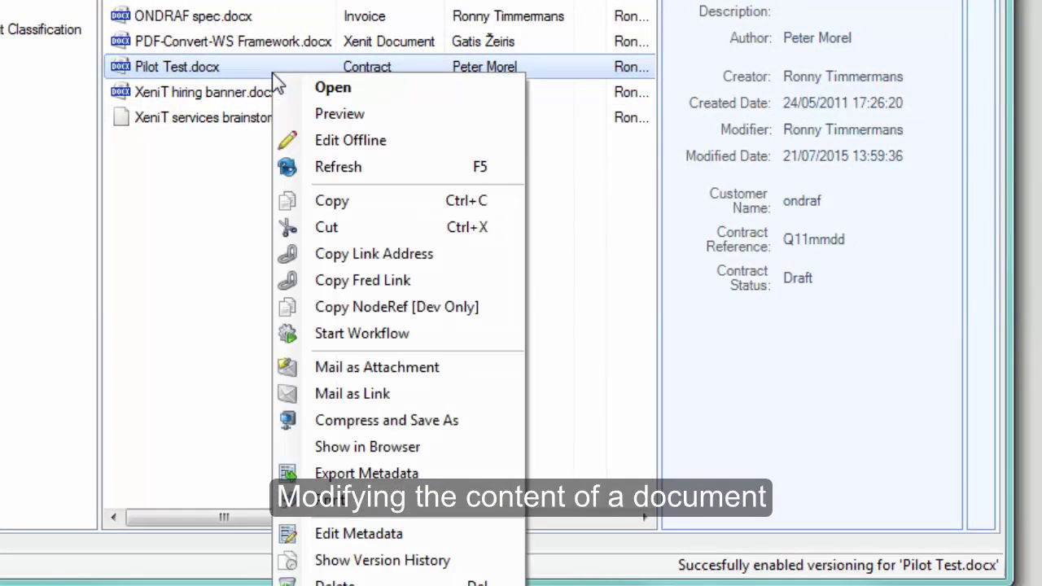
left_click(326, 151)
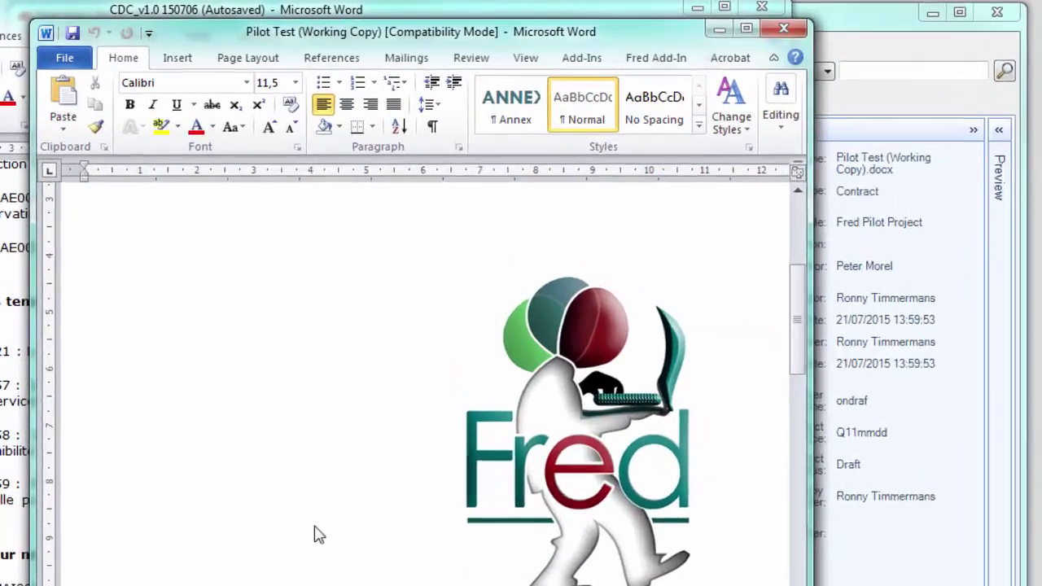
Step: Insert the line "You want to see a change" directly under heading 1, Fred Pilot Project at the Customer
scroll(644, 371, "down", 15)
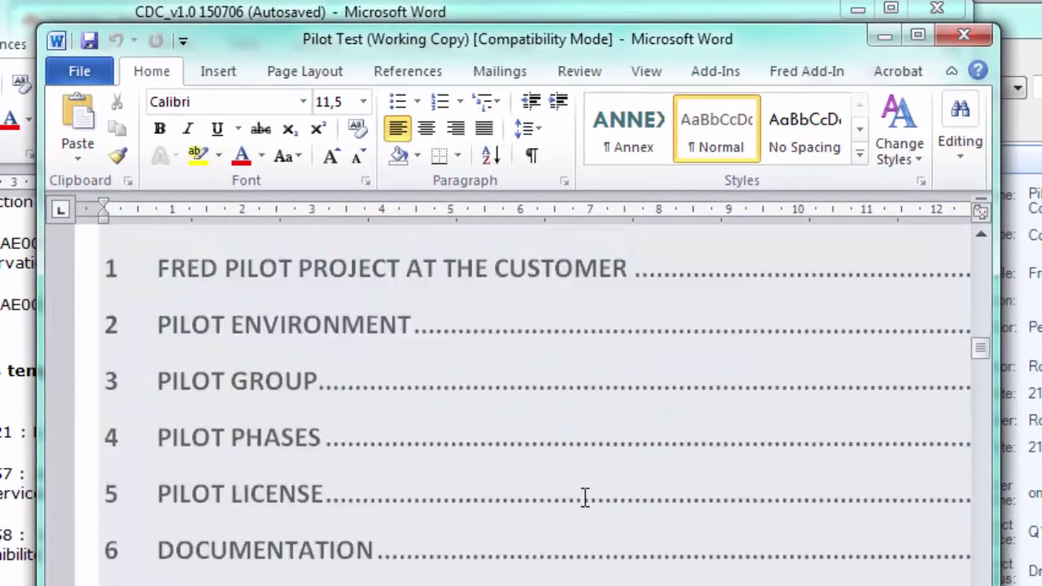
scroll(585, 496, "down", 15)
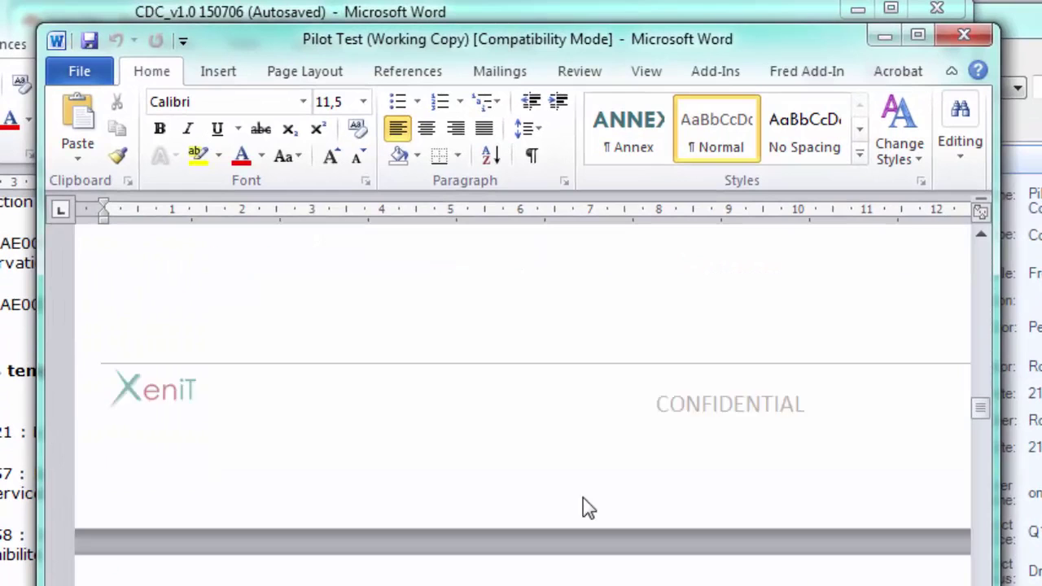
scroll(584, 499, "down", 5)
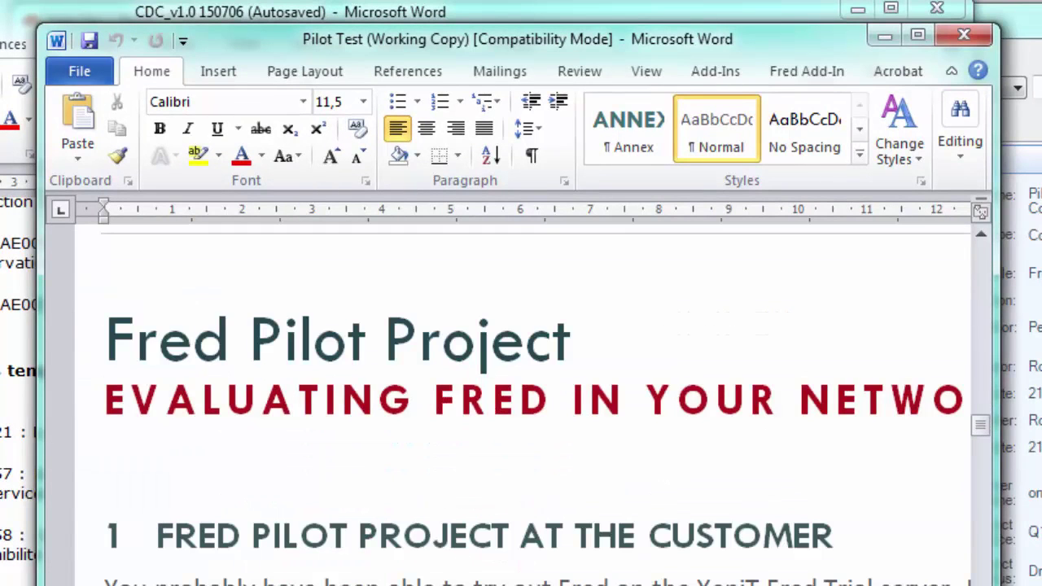
left_click(106, 581)
key("Return")
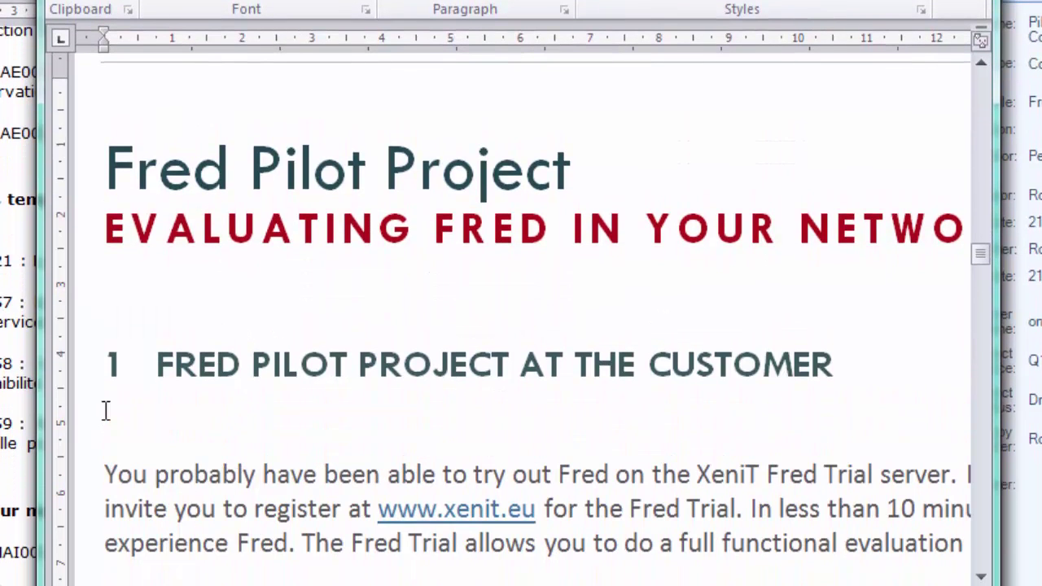
type("You w")
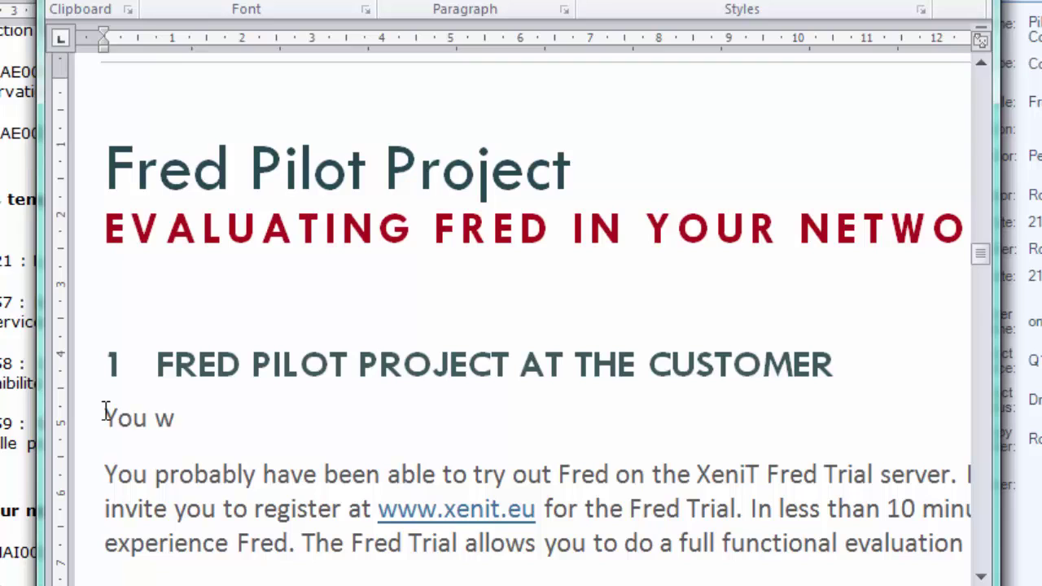
type("ant t os")
key("BackSpace")
key("BackSpace")
key("BackSpace")
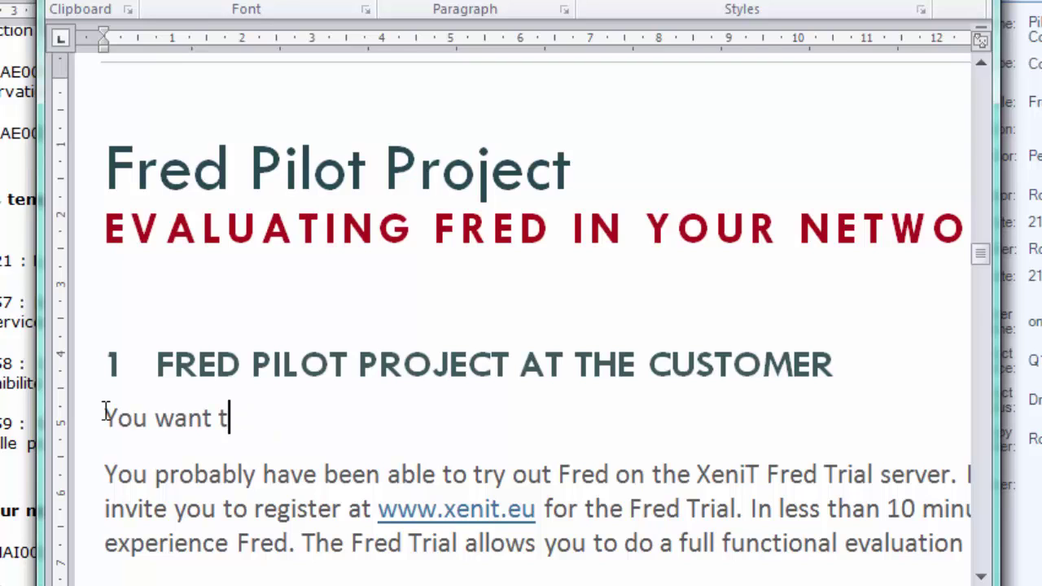
type("o see a change")
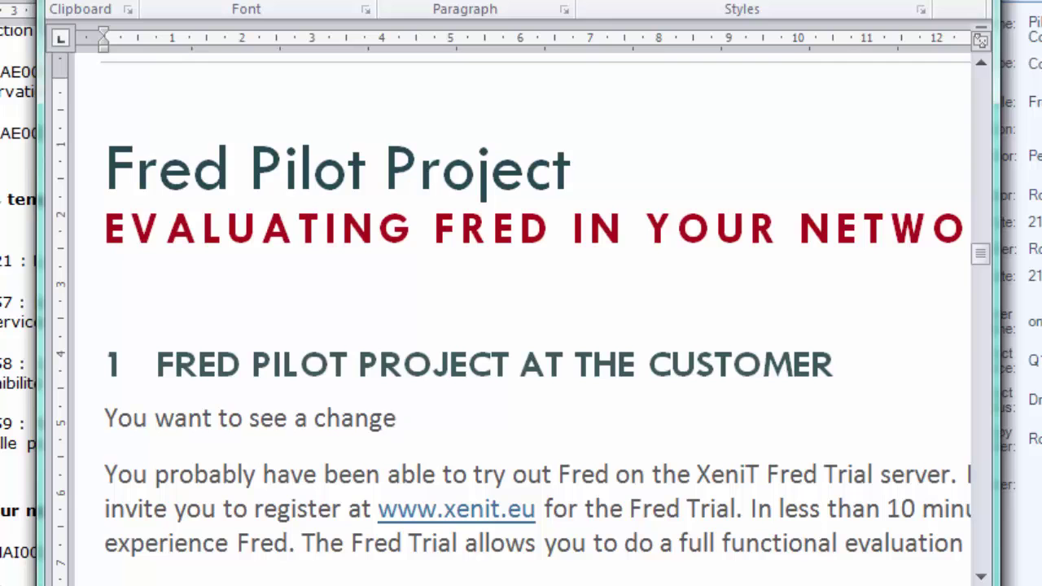
Step: Switch to Fred and update the main document from the Pilot Test working copy as minor changes (1.1), commented "You want to see that change"
key("alt+Tab")
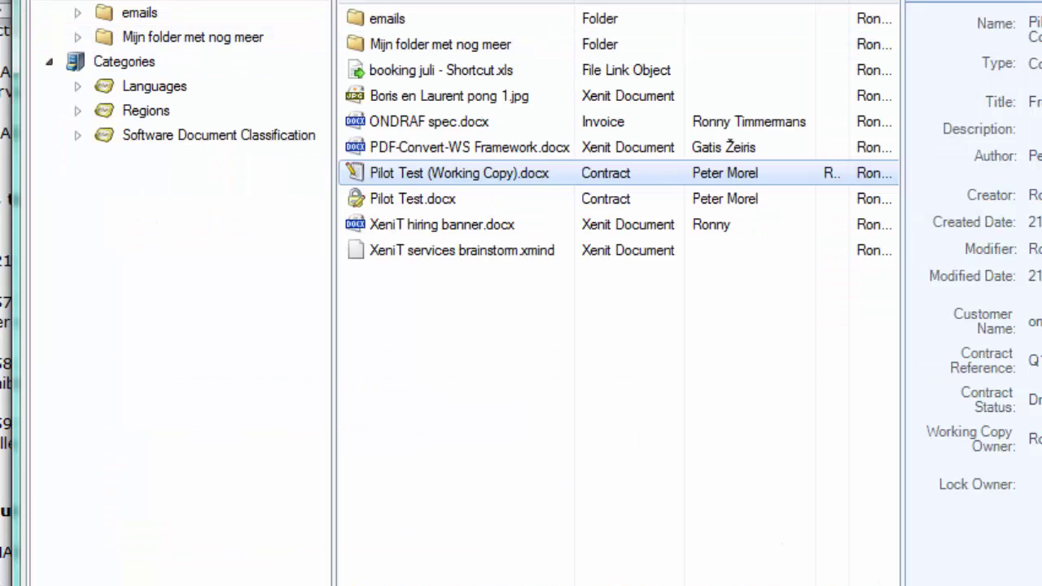
right_click(421, 175)
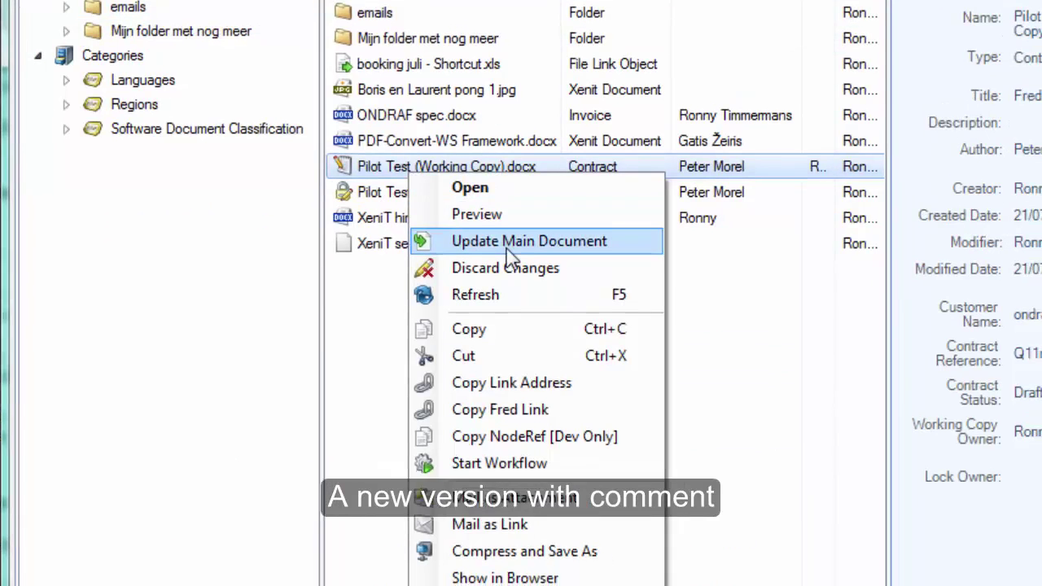
left_click(409, 197)
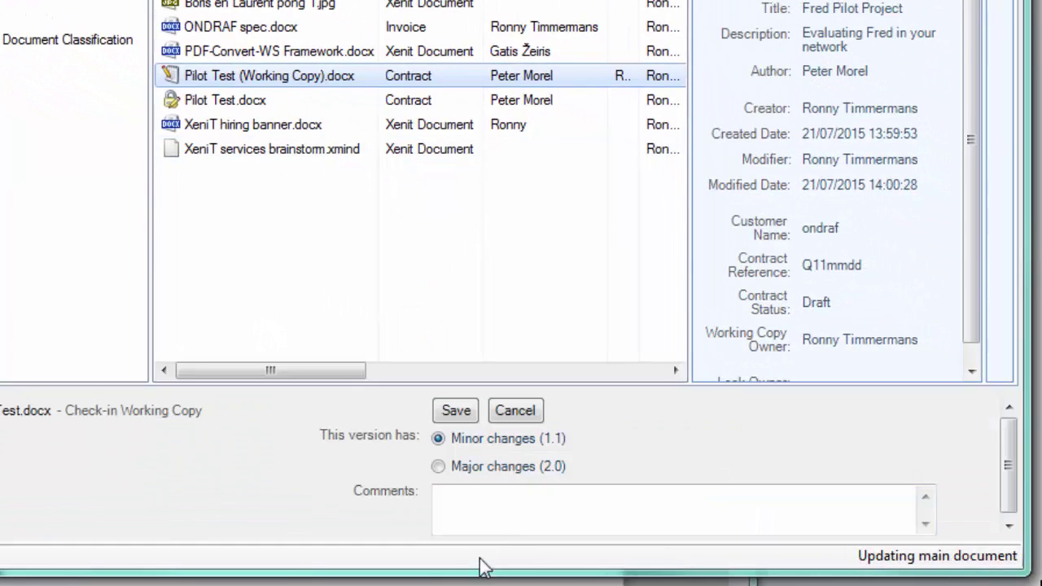
left_click(475, 522)
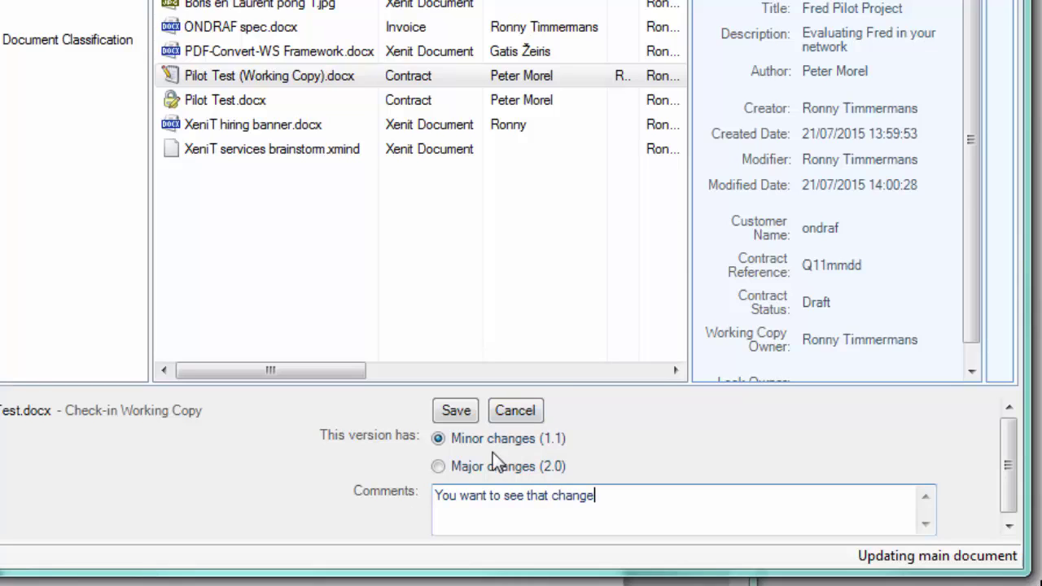
left_click(469, 407)
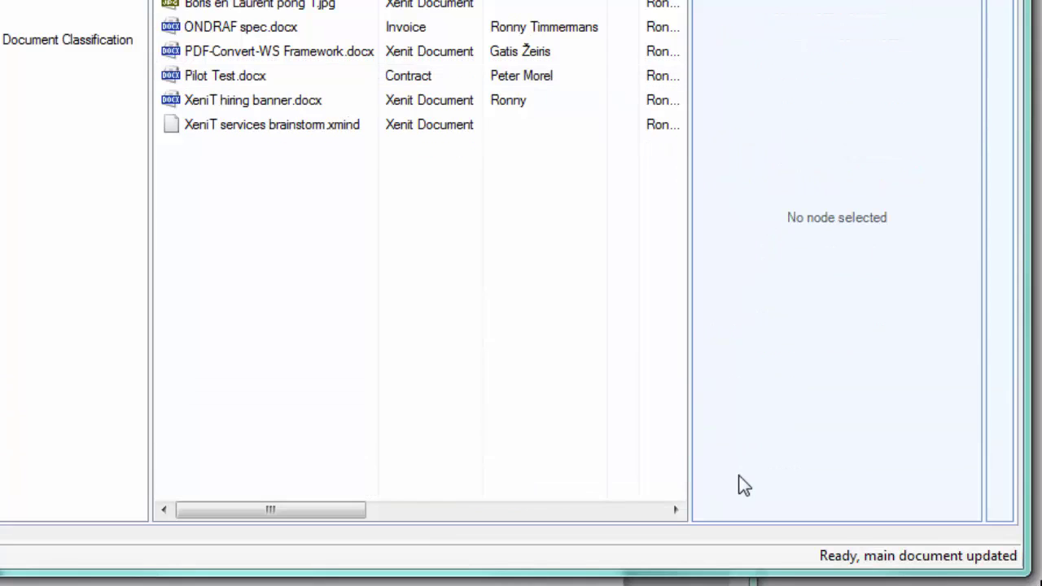
Step: Show the version history of Pilot Test.docx
left_click(307, 85)
right_click(306, 86)
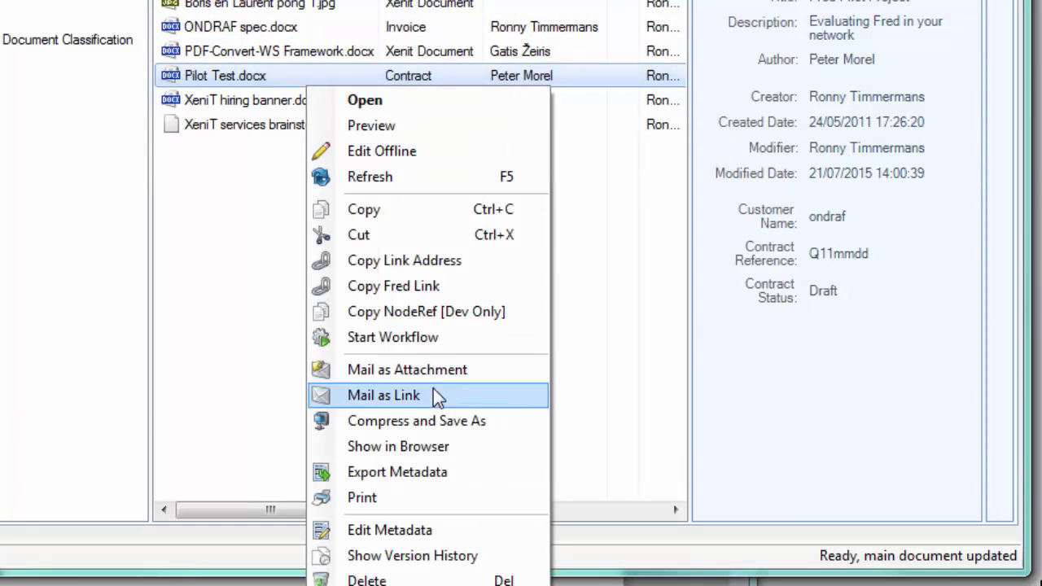
left_click(439, 560)
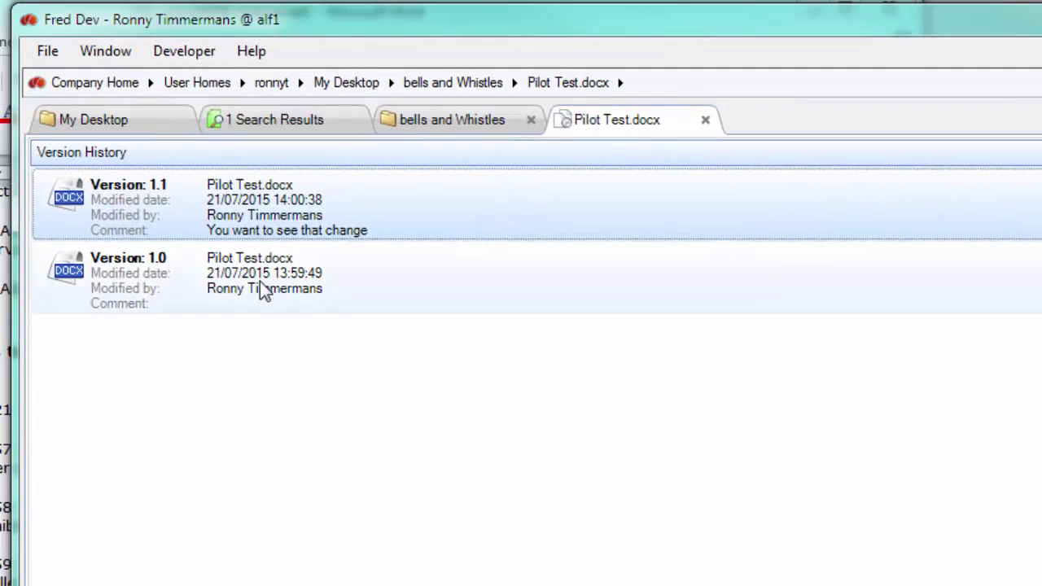
Step: Compare versions 1.1 and 1.0 of Pilot Test.docx
left_click(155, 129)
left_click(271, 218)
left_click(274, 270)
left_click(272, 220)
left_click(273, 261, "ctrl")
right_click(274, 233)
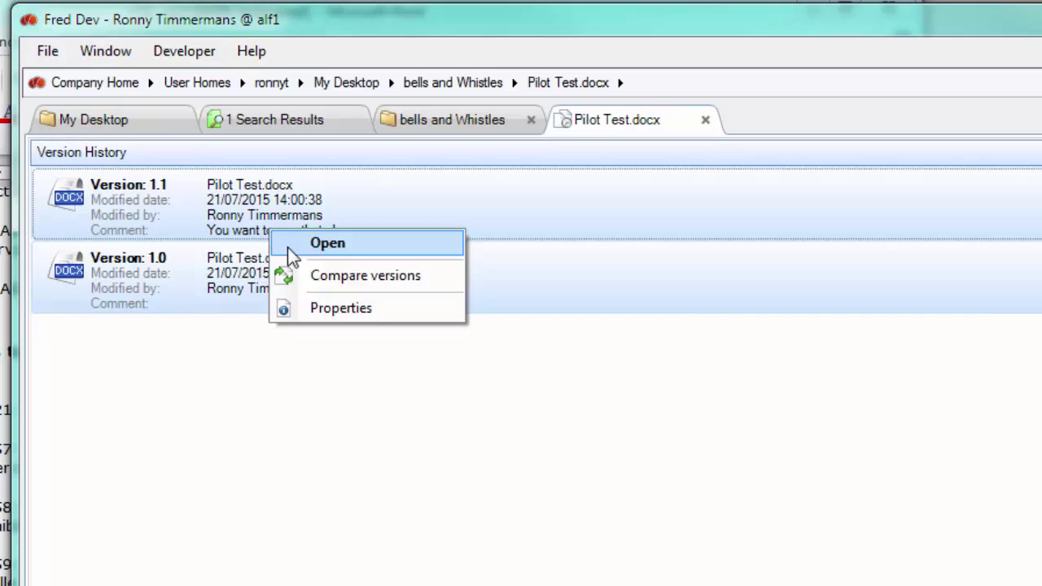
left_click(315, 277)
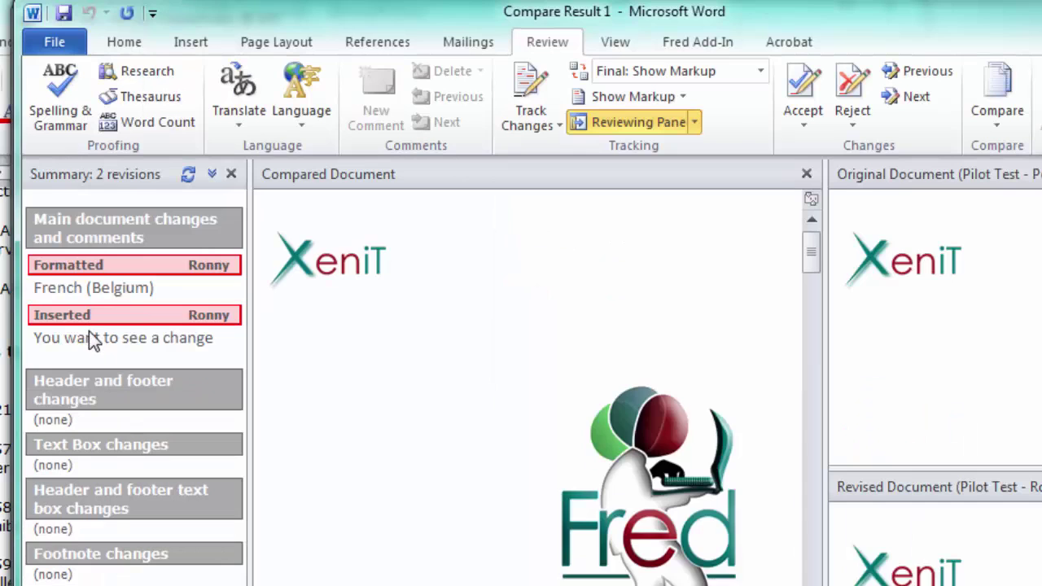
Step: Examine the inserted sentence in the compared document, and close both the comparison and the version history
left_click(91, 339)
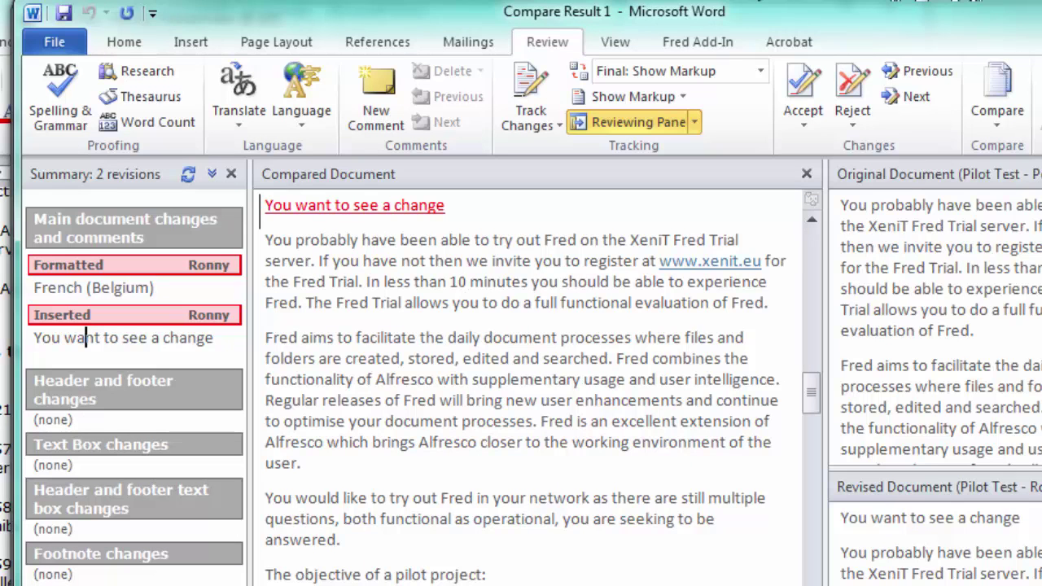
key("alt+F4")
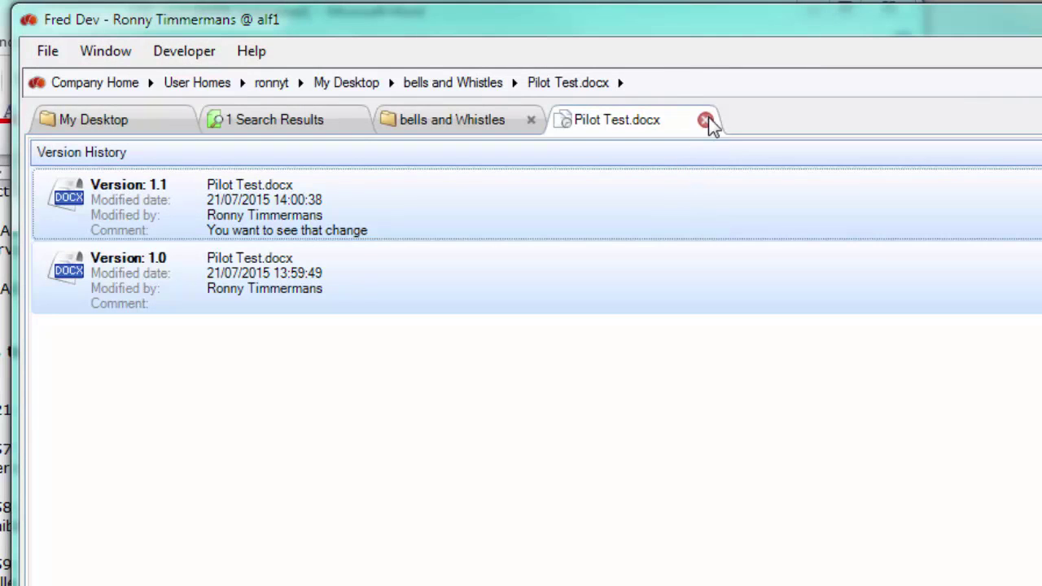
left_click(705, 121)
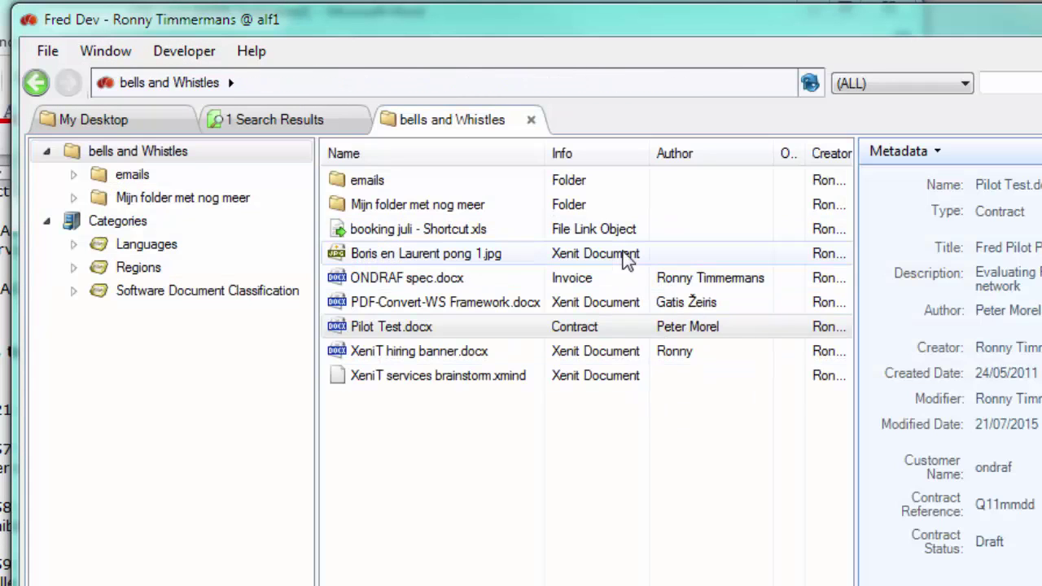